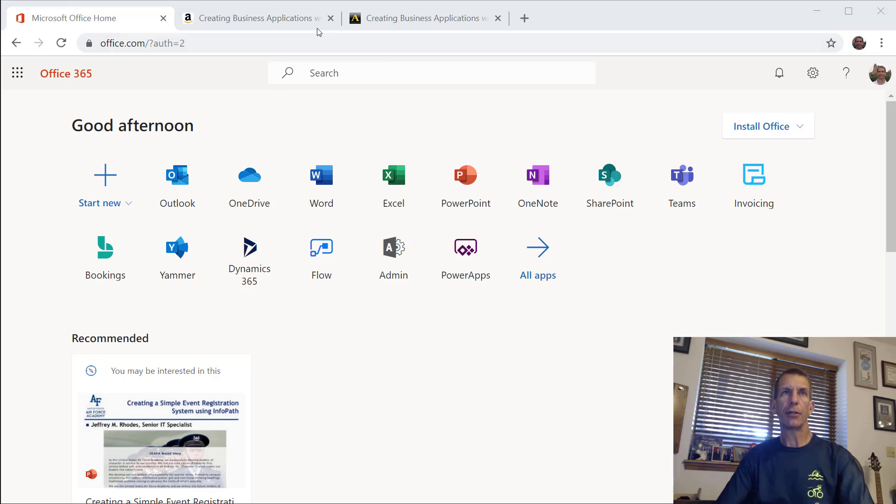
View the Amazon and Apress pages for the book Creating Business Applications with Office 365
click(294, 24)
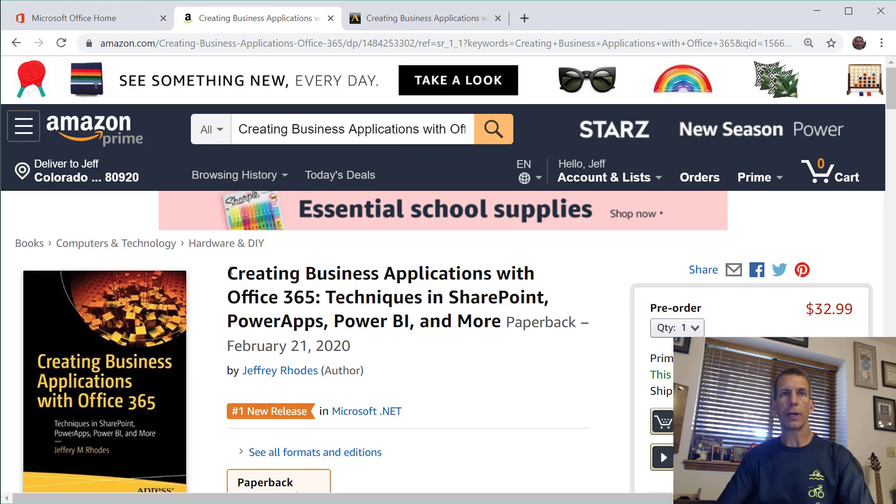
drag(230, 272, 558, 300)
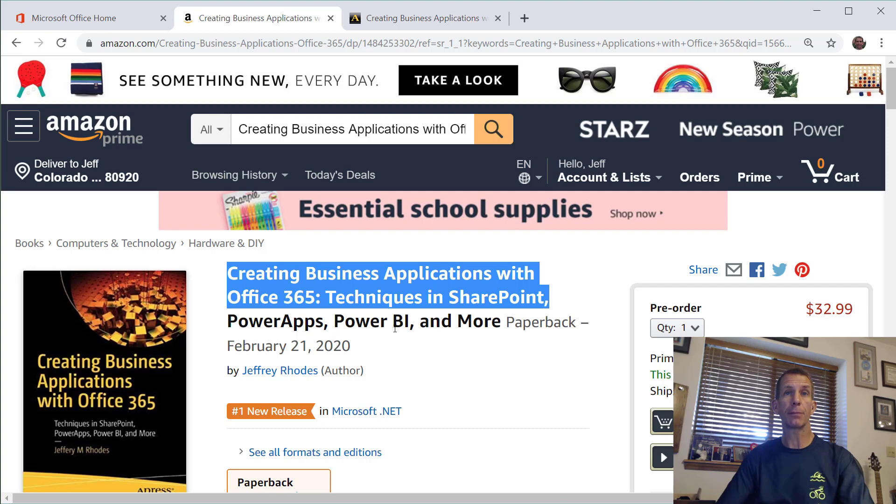
click(386, 24)
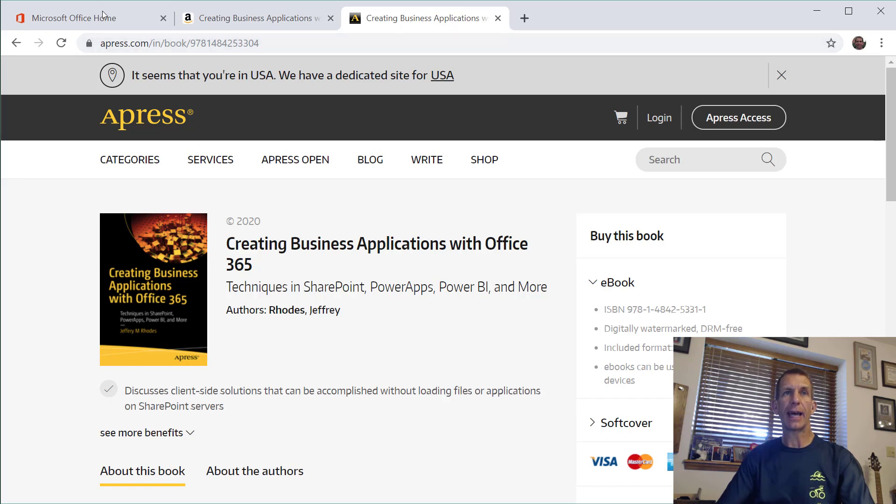
Return to the Office 365 home page and open the SharePoint admin center through the Microsoft 365 admin center
click(85, 21)
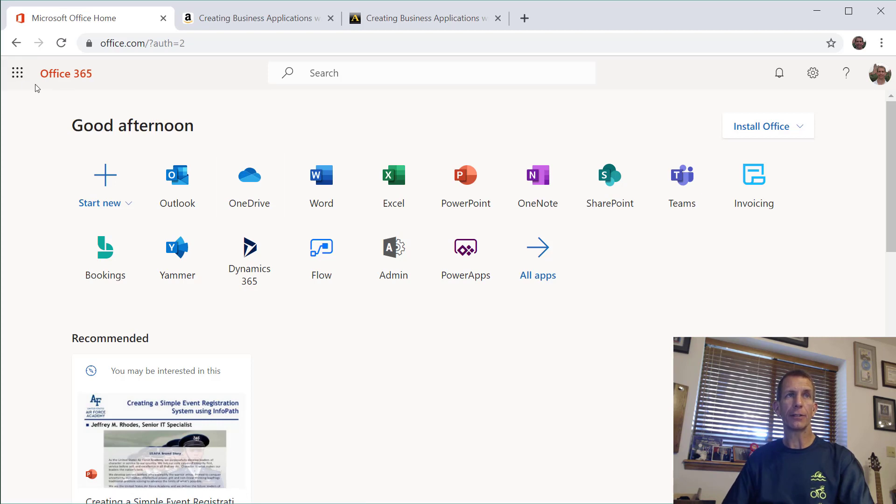
click(17, 74)
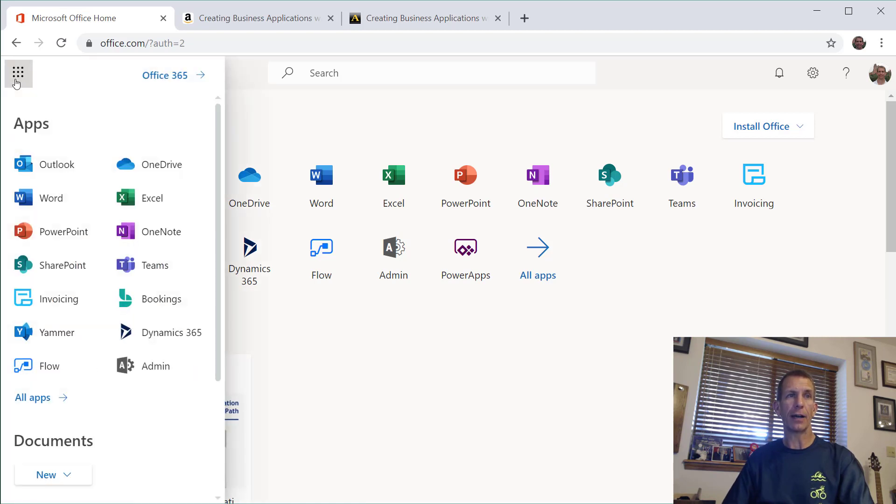
click(154, 366)
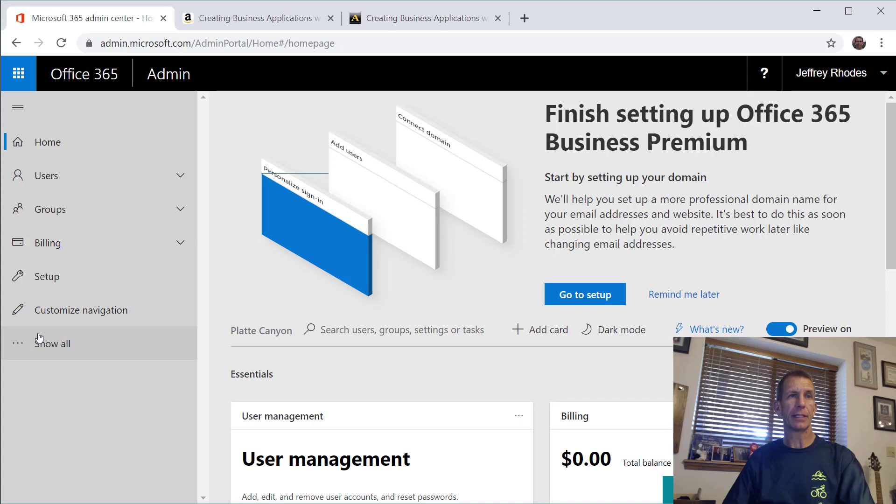
click(26, 347)
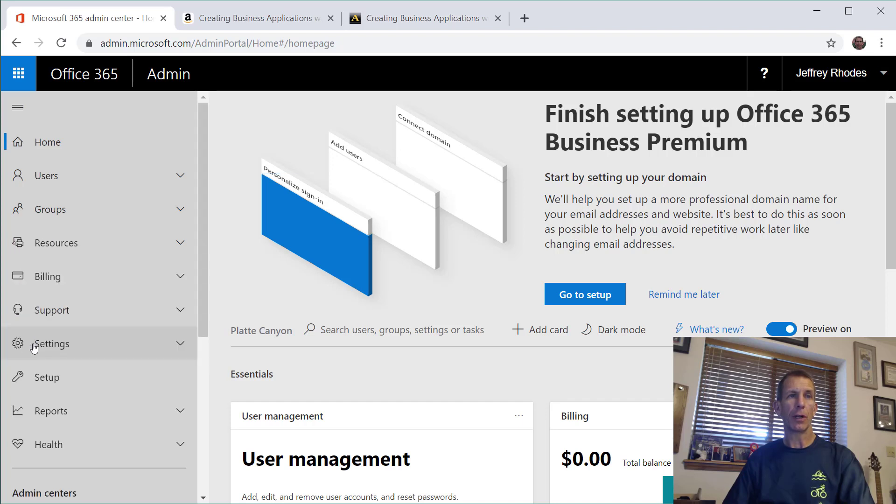
scroll(87, 357, down, 2)
scroll(87, 357, down, 4)
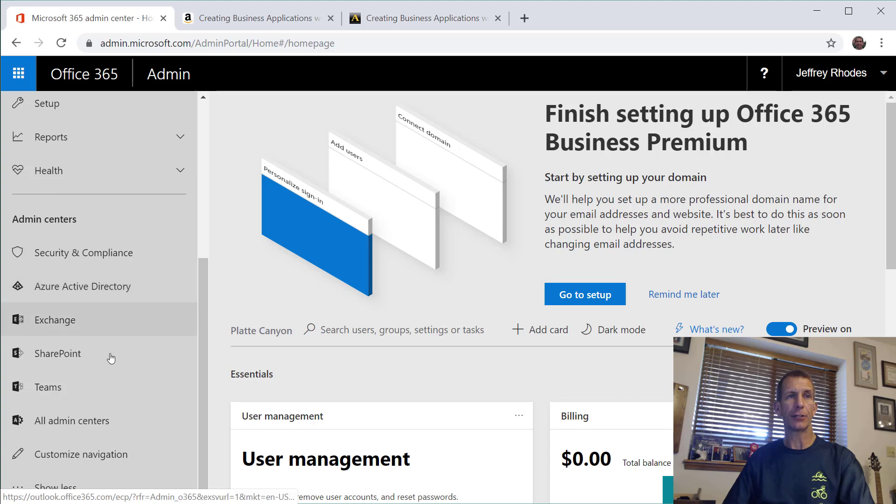
click(79, 356)
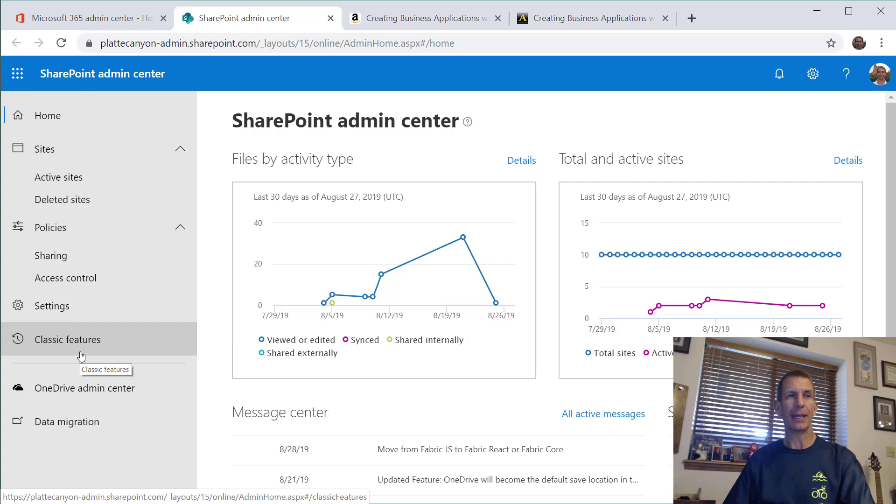
Open the InfoPath configuration page from the additional classic features of the SharePoint admin center
click(82, 342)
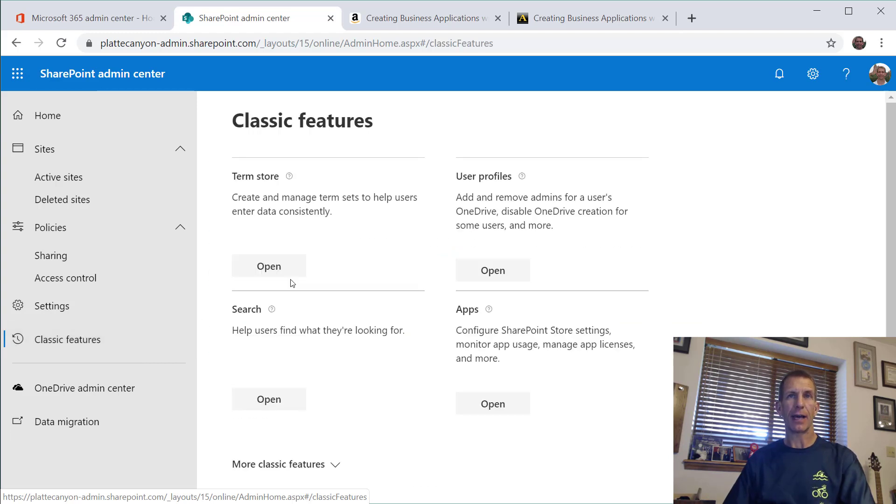
click(270, 466)
scroll(267, 251, down, 3)
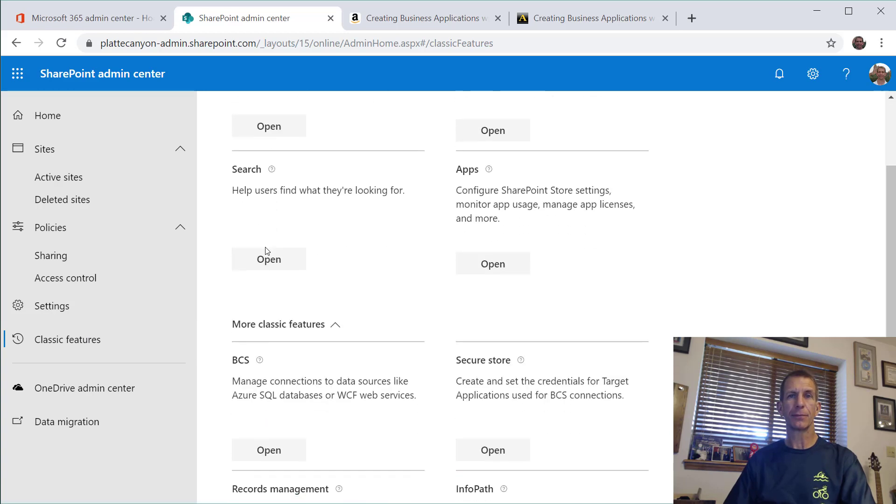
scroll(267, 252, down, 3)
scroll(268, 276, down, 3)
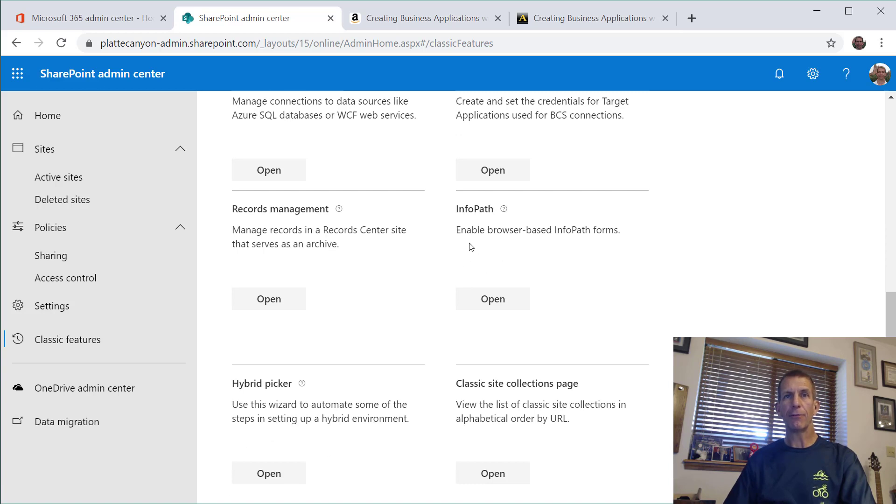
click(496, 302)
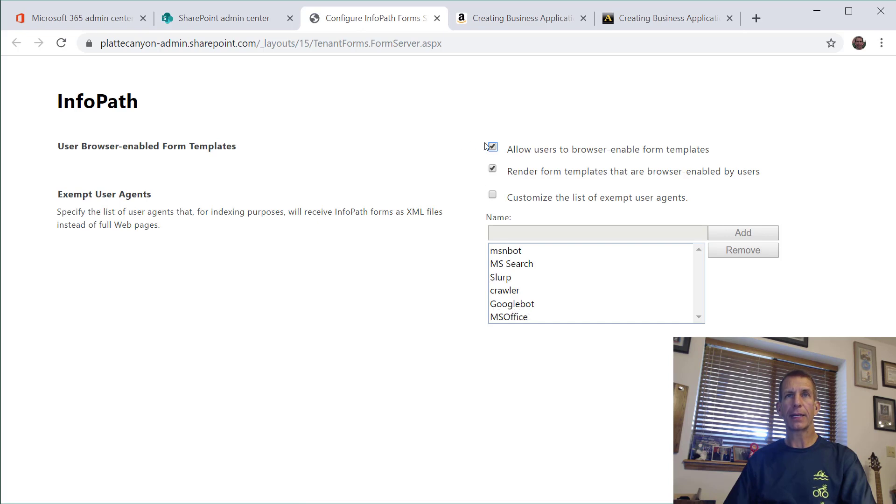
Review the InfoPath options for browser-enabling and rendering user form templates, and reload the page
drag(486, 148, 494, 168)
click(607, 161)
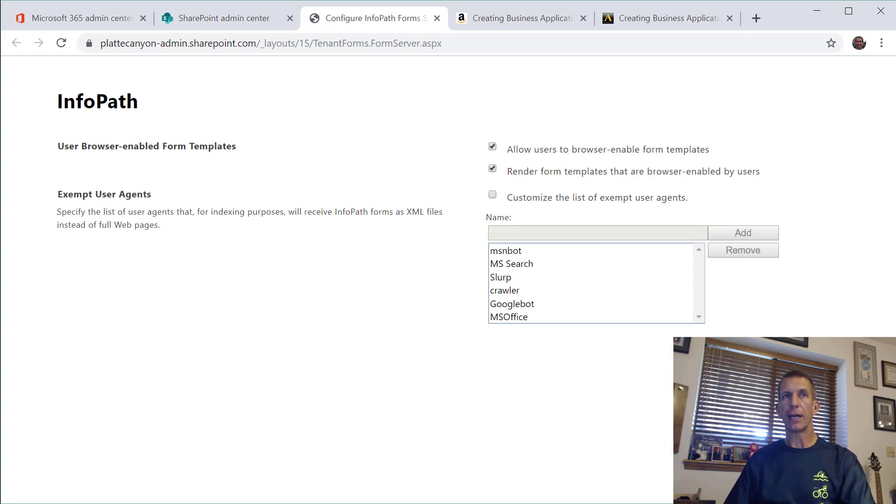
key(F5)
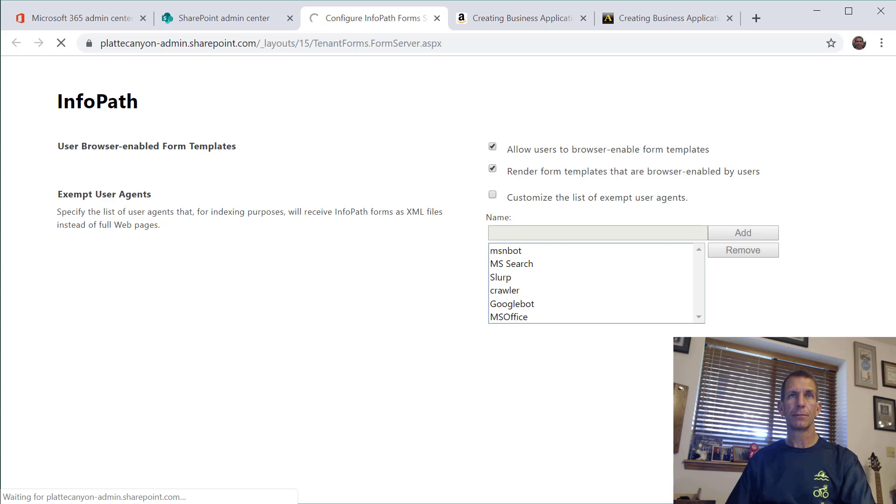
Return to the SharePoint admin center's classic features and search the page for "script"
click(236, 19)
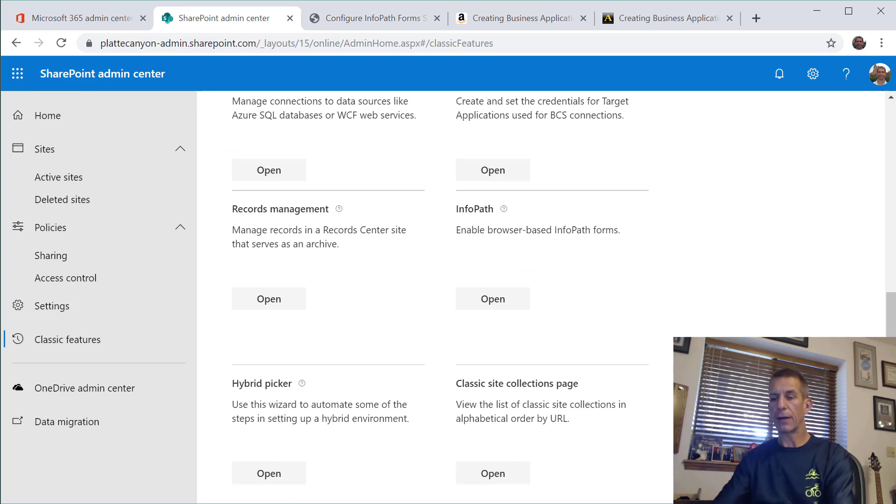
key(ctrl+f)
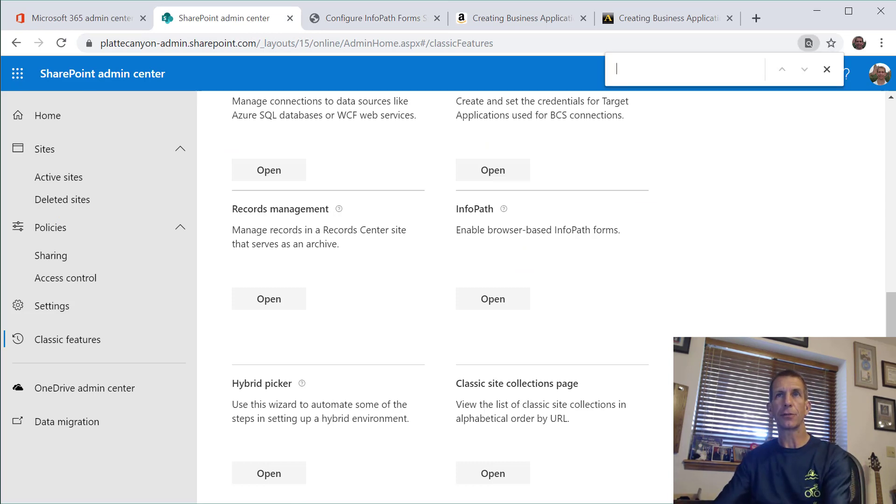
text(scrip)
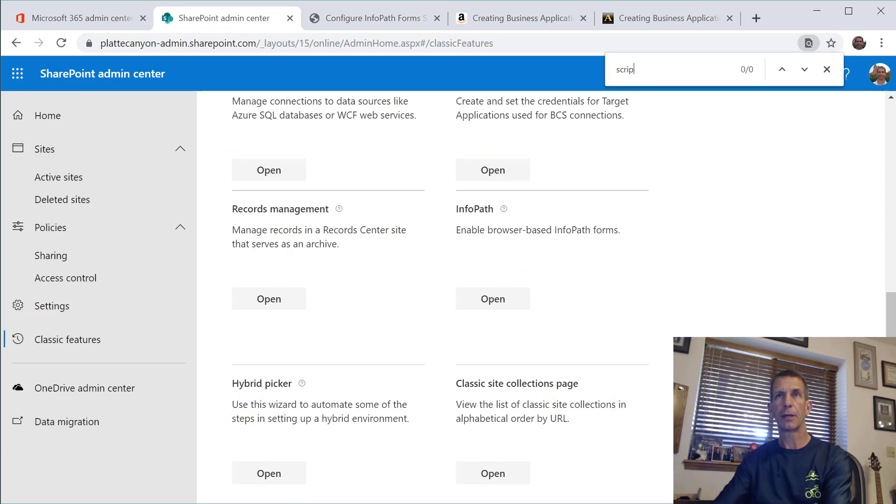
text(t)
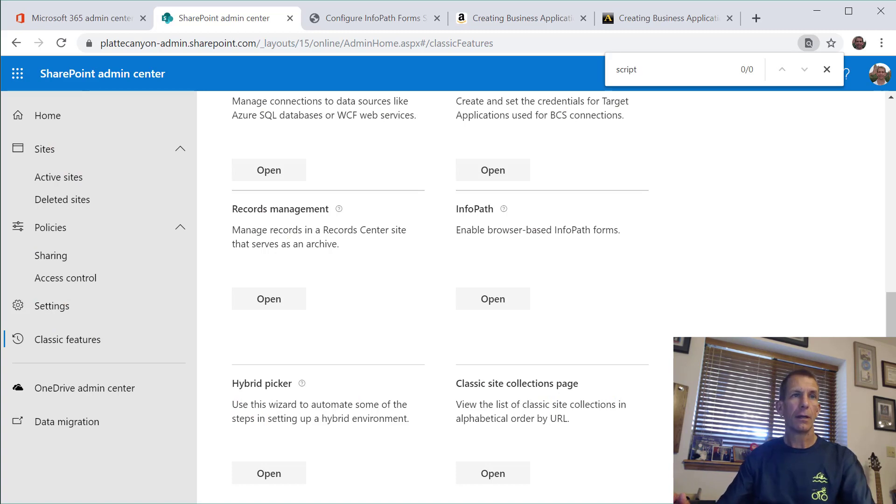
scroll(700, 320, up, 9)
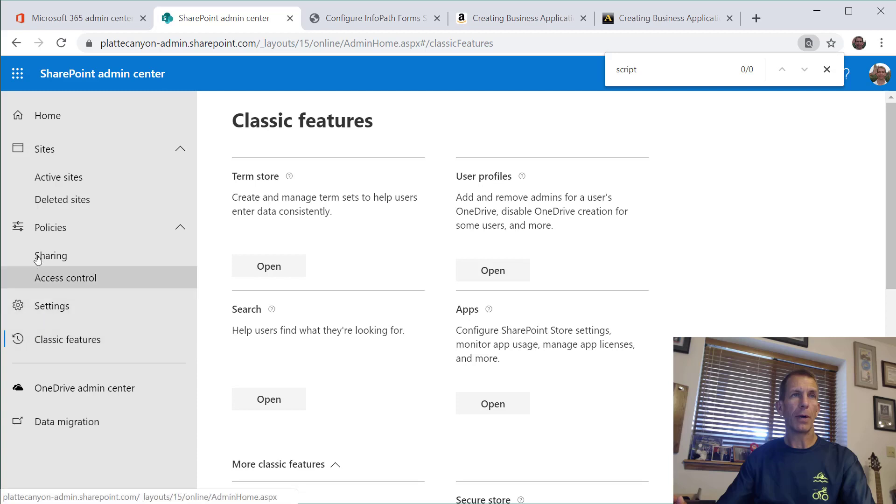
Reload the Classic features page from the admin home, expand the additional features and look through them for a script setting
click(15, 44)
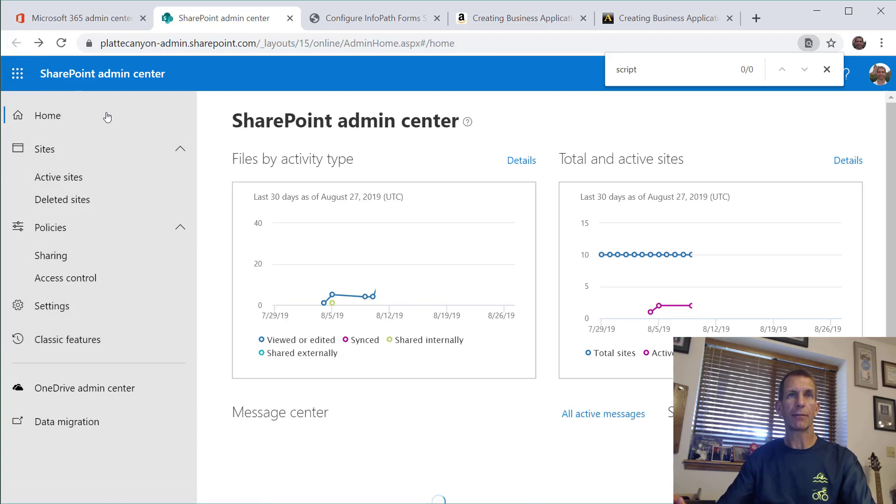
click(104, 335)
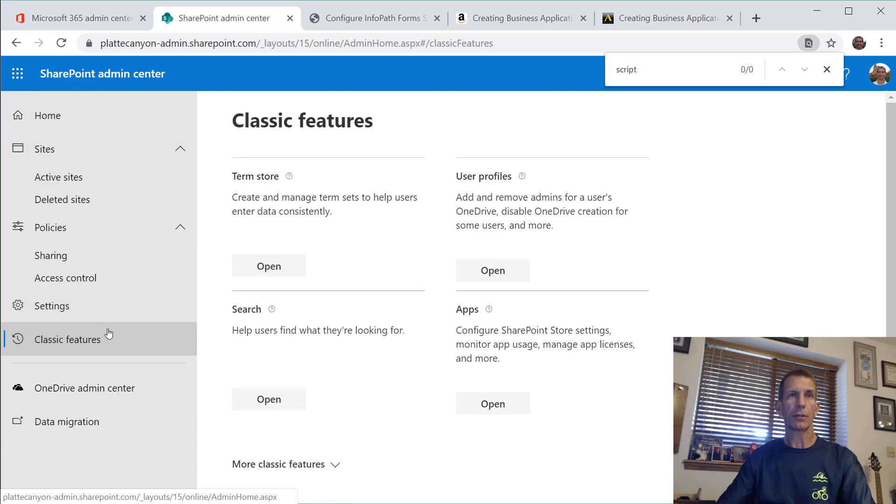
key(ctrl+f)
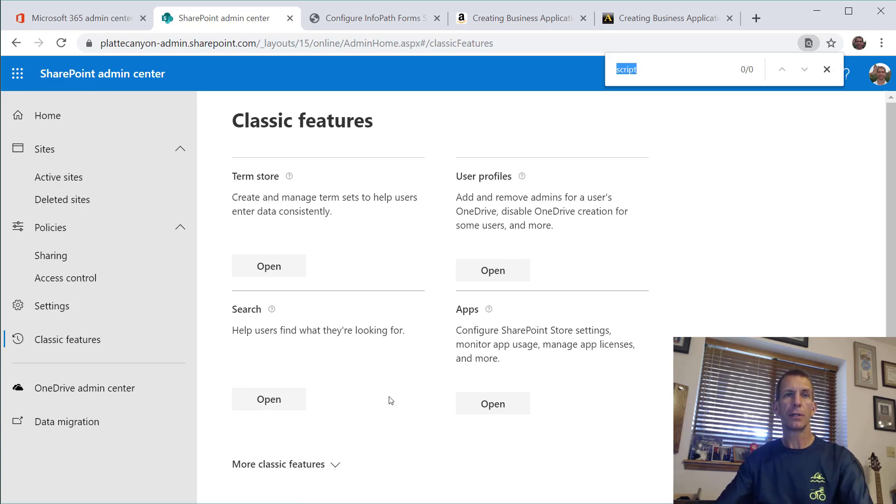
click(270, 472)
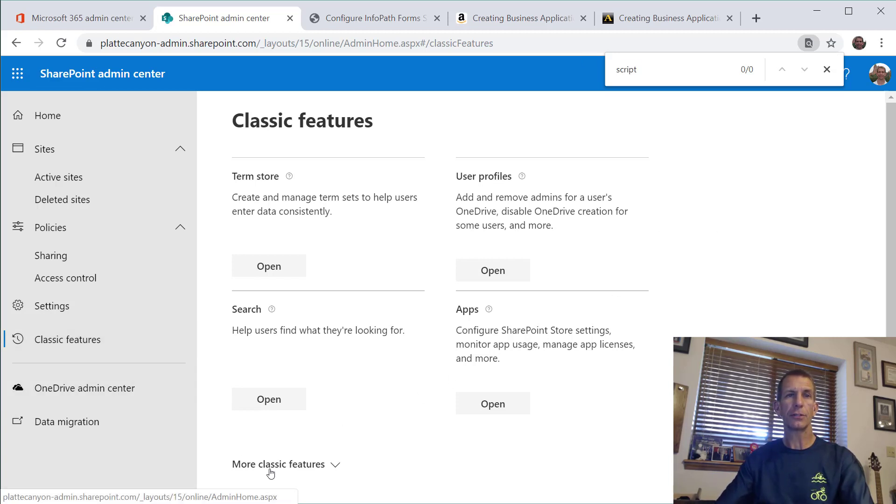
scroll(270, 472, down, 3)
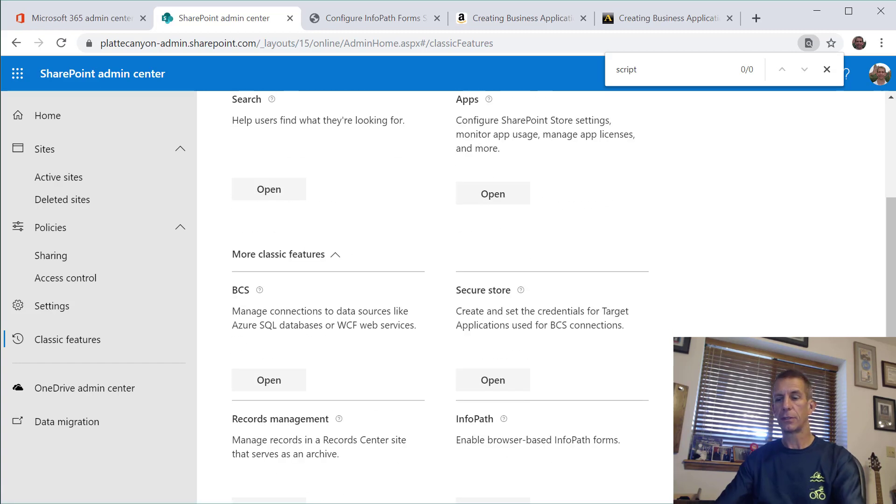
key(ctrl+f)
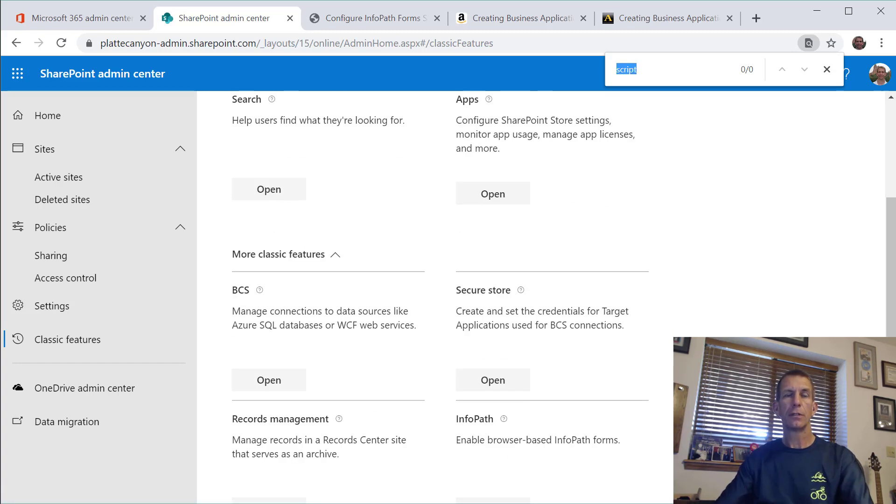
scroll(673, 299, down, 4)
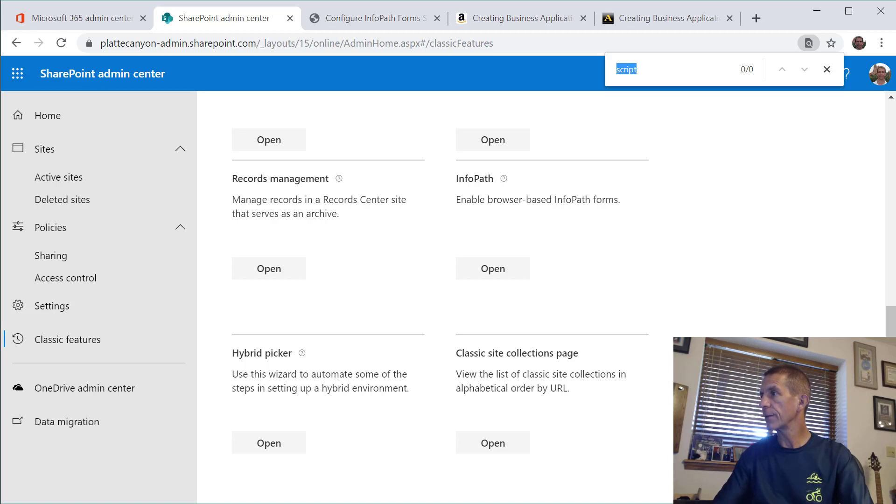
key(alt+Tab)
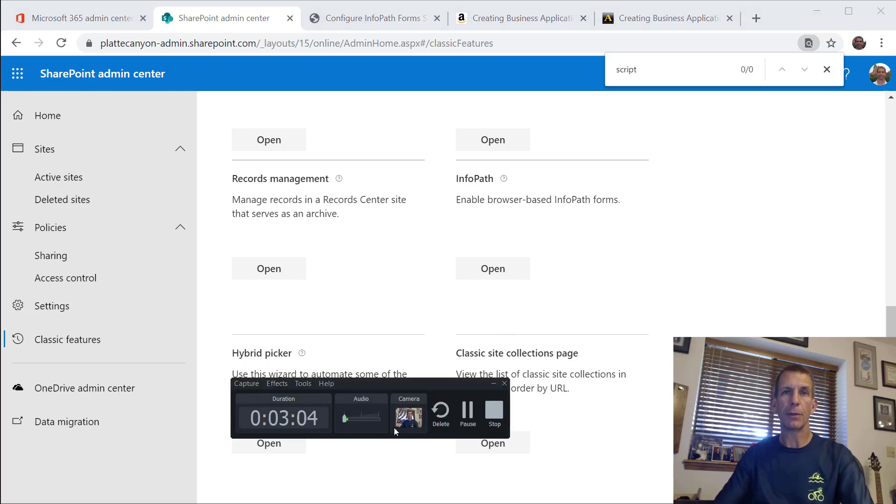
click(468, 424)
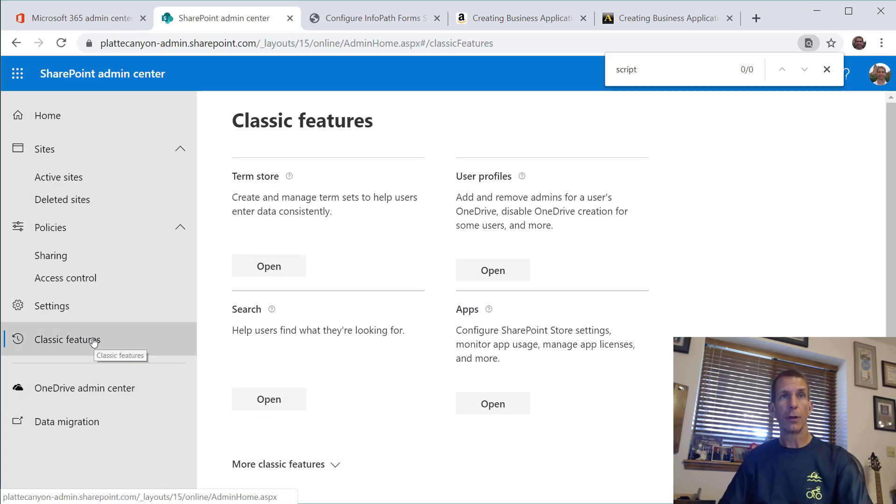
Open the classic settings page from the SharePoint settings, find the Custom Script options by searching "script", and return to the admin center
click(77, 311)
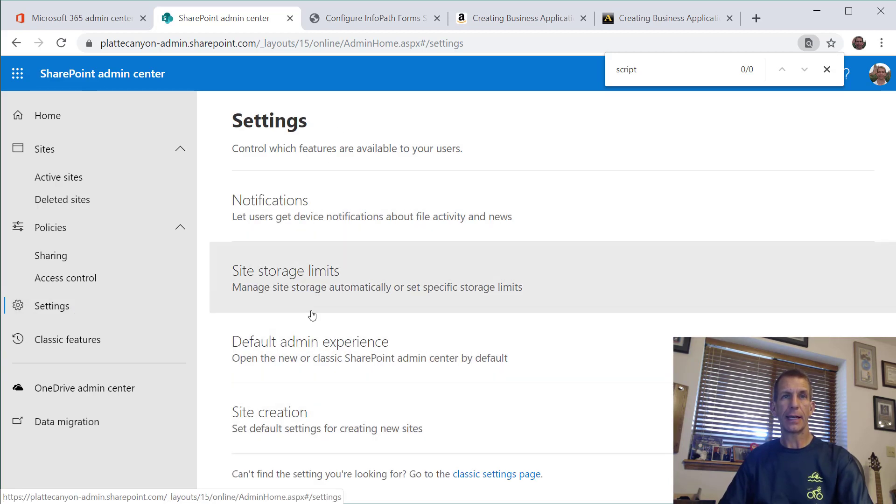
click(483, 475)
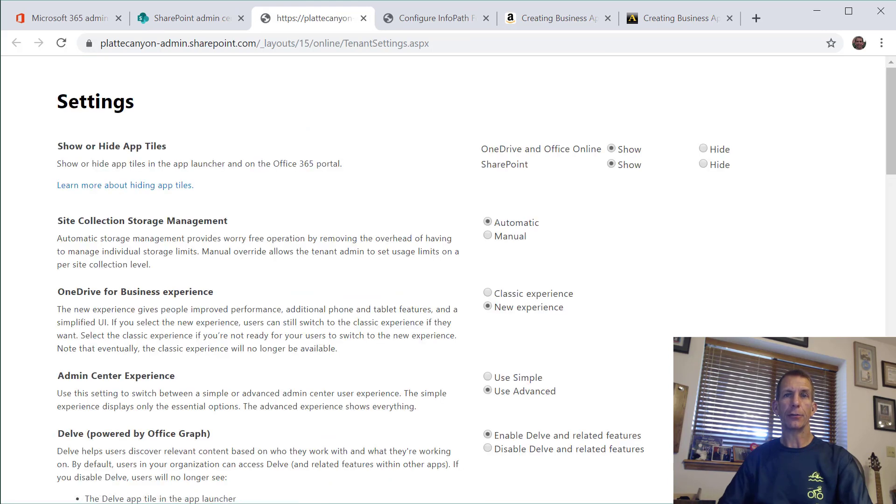
key(ctrl+f)
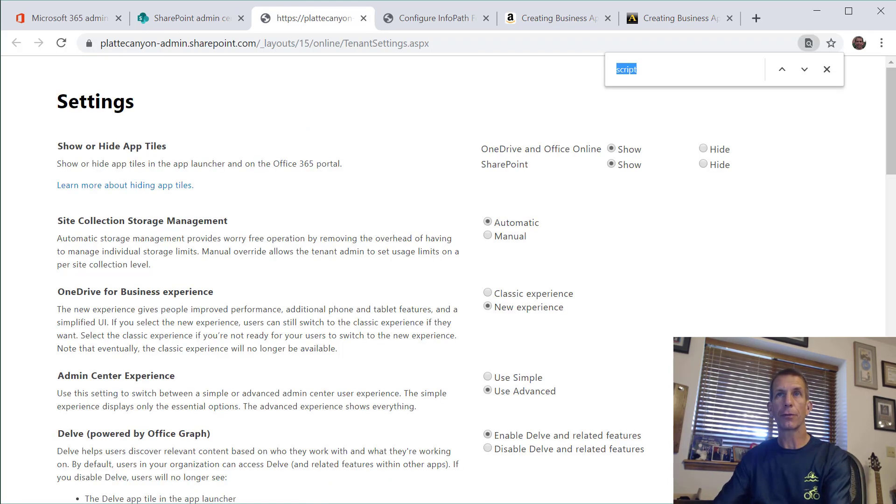
key(Return)
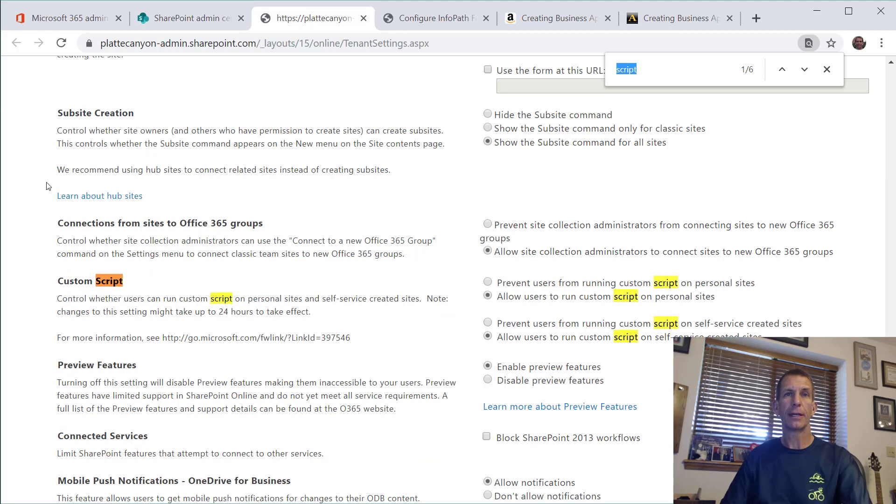
click(280, 210)
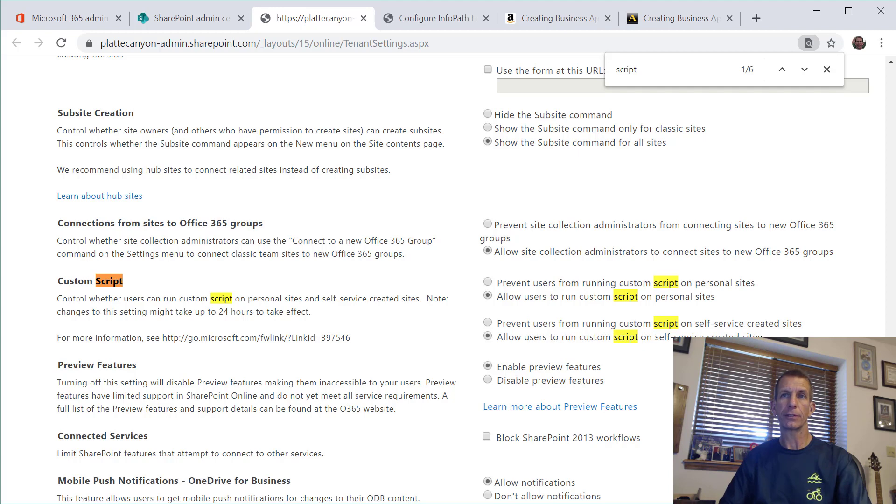
click(194, 24)
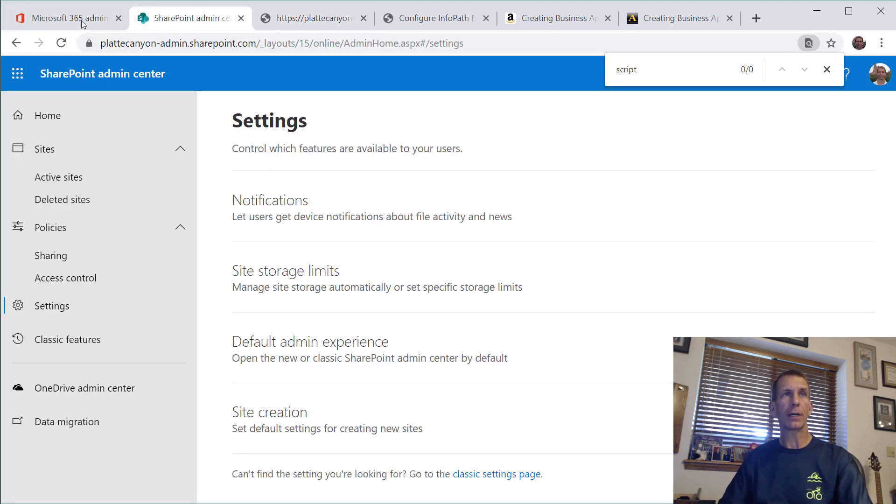
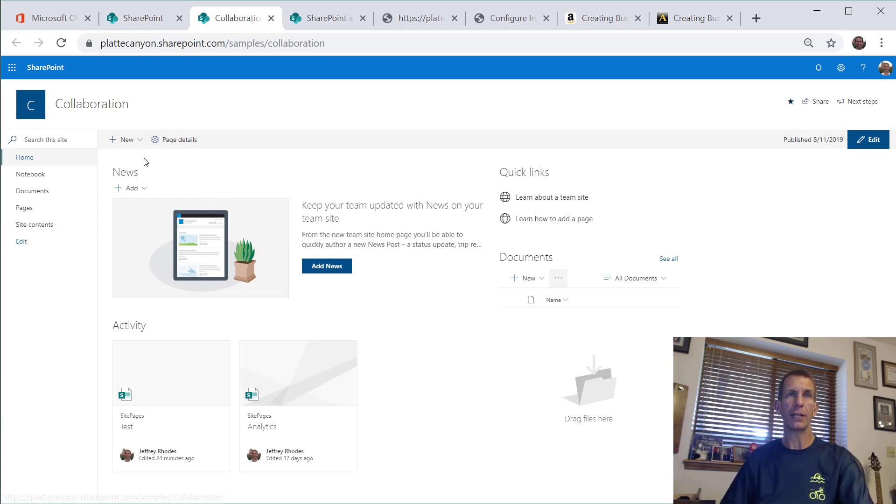
Check the site settings options, put the Collaboration home page into edit mode, and examine its section layouts and available web parts
click(835, 75)
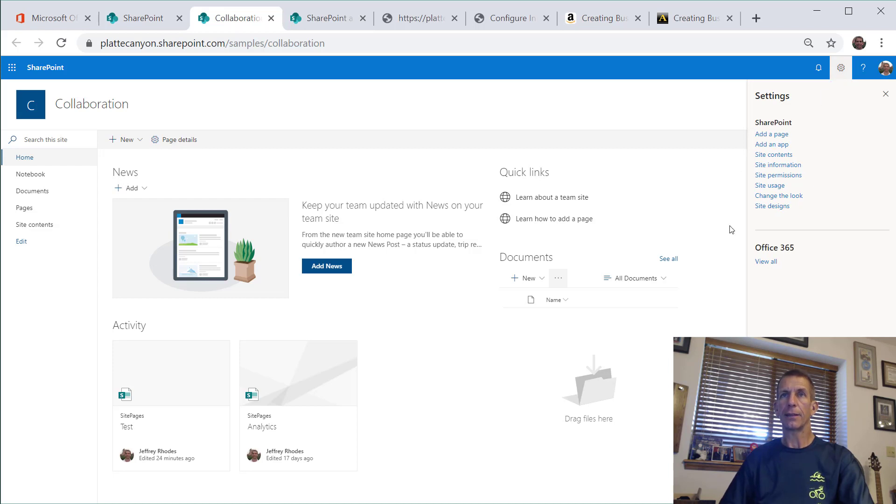
click(886, 93)
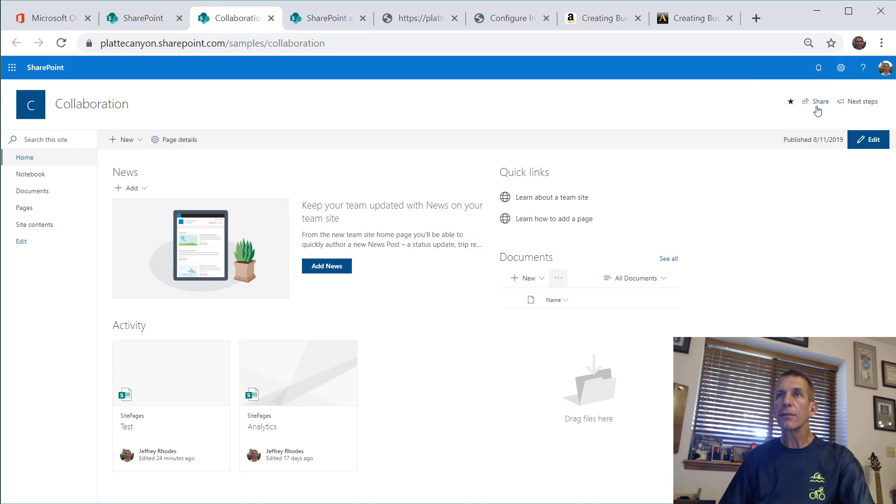
click(870, 148)
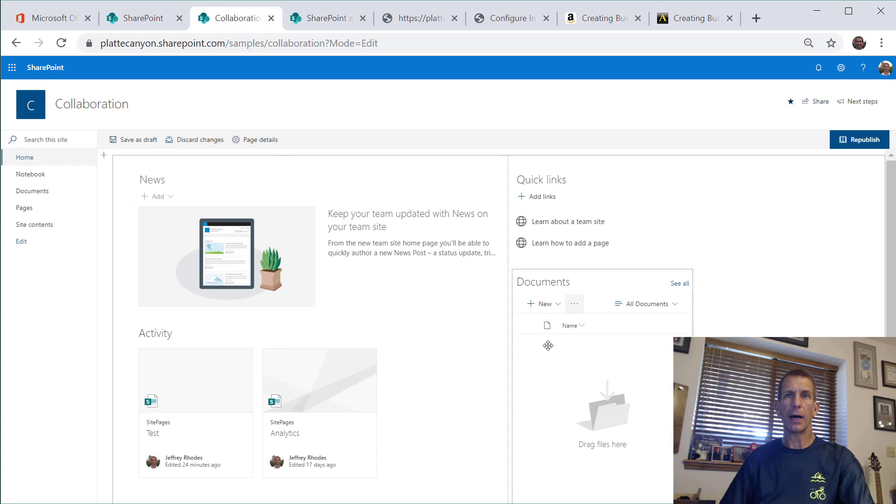
scroll(548, 345, down, 3)
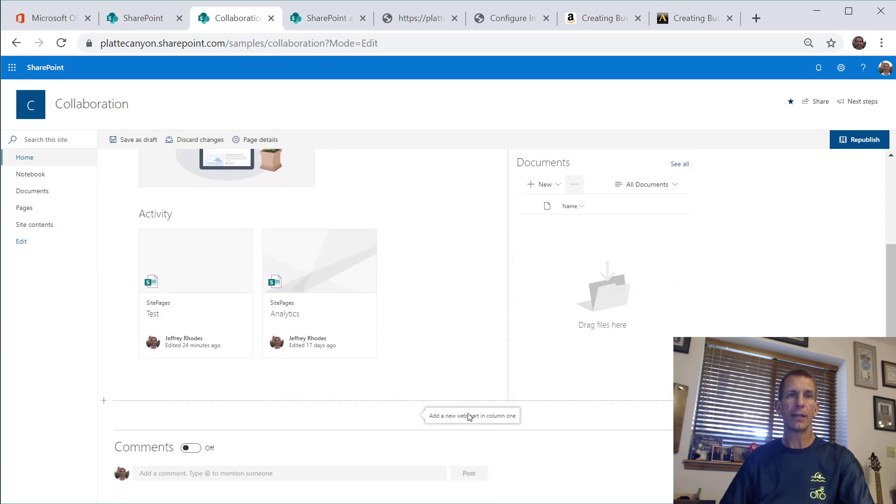
click(105, 401)
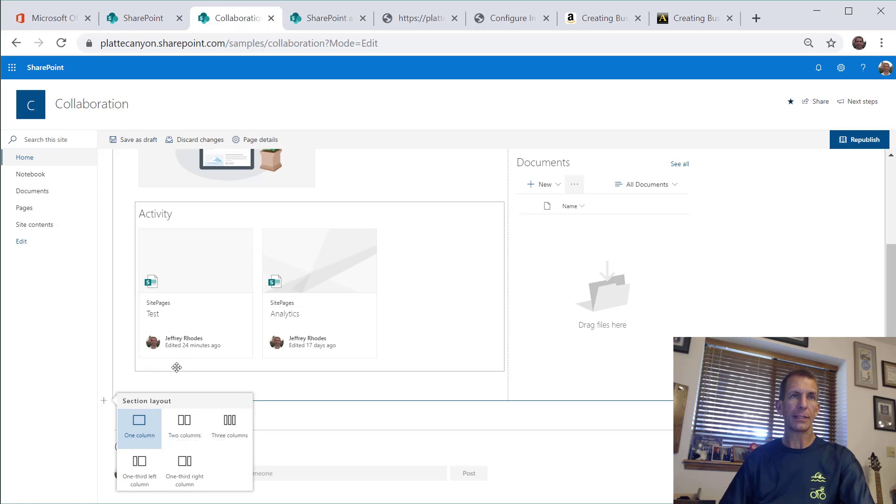
click(177, 378)
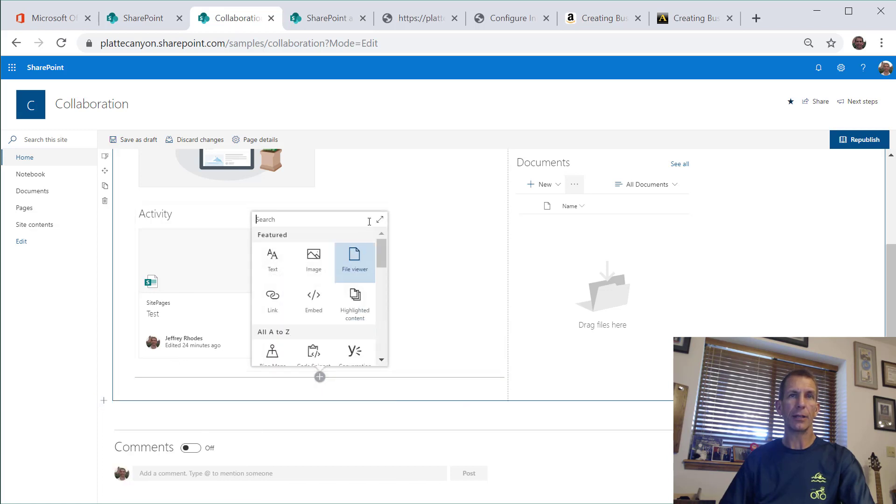
drag(382, 254, 378, 274)
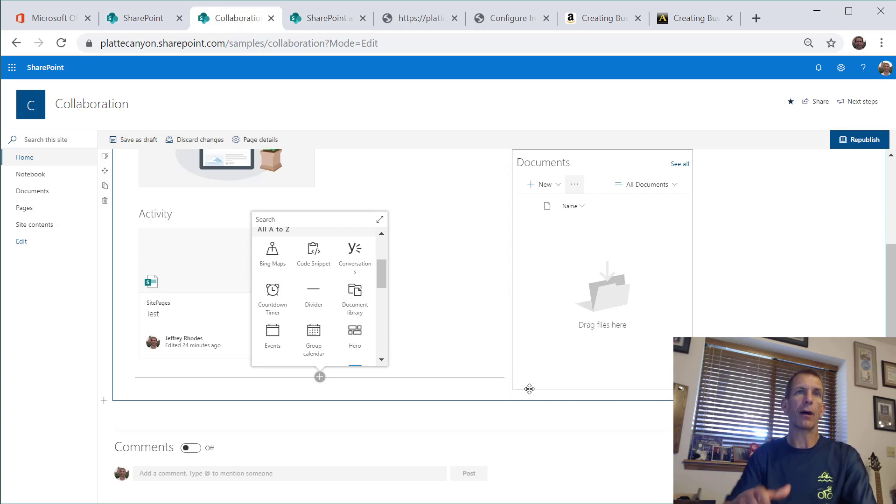
click(504, 400)
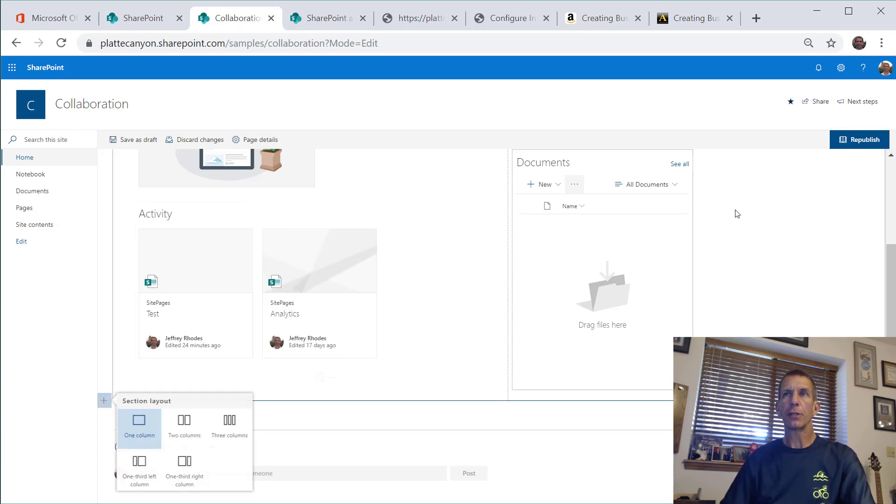
Leave the home page without saving and open the Site Pages library from the site contents
click(841, 68)
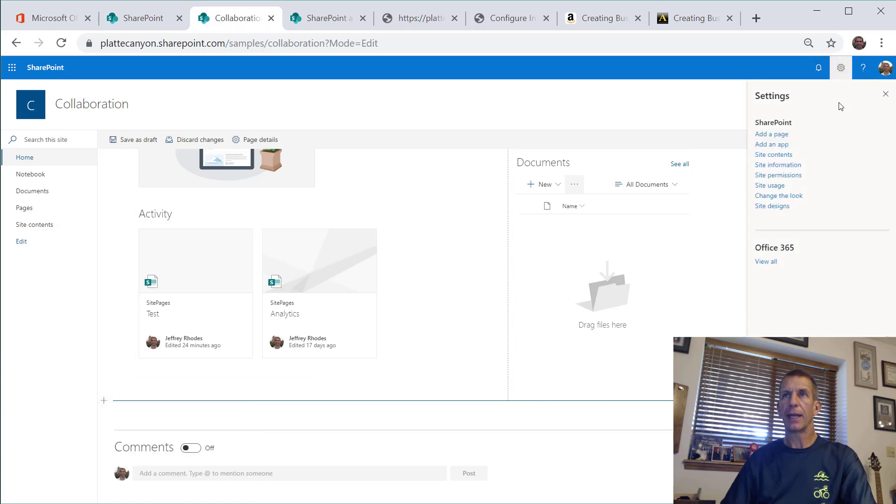
click(778, 159)
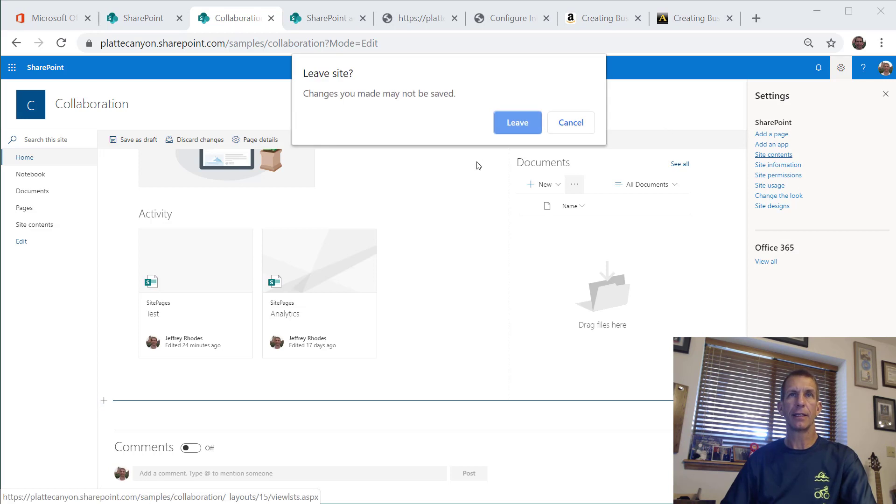
click(519, 121)
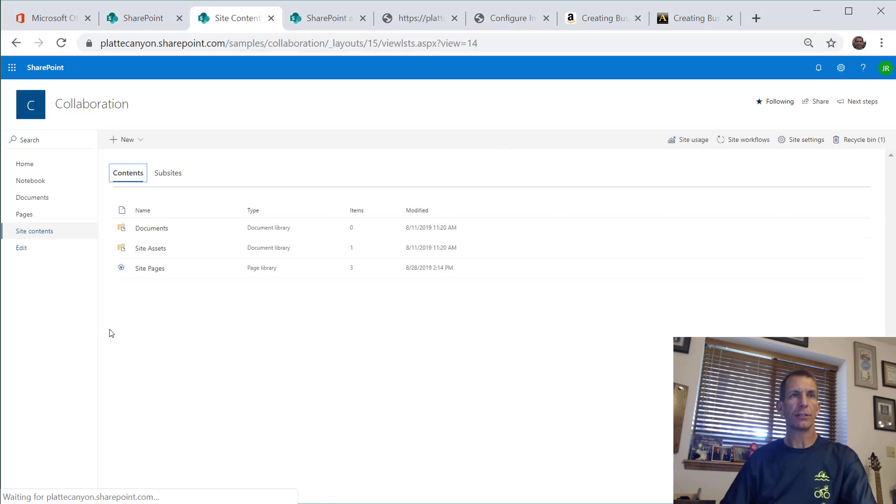
click(151, 269)
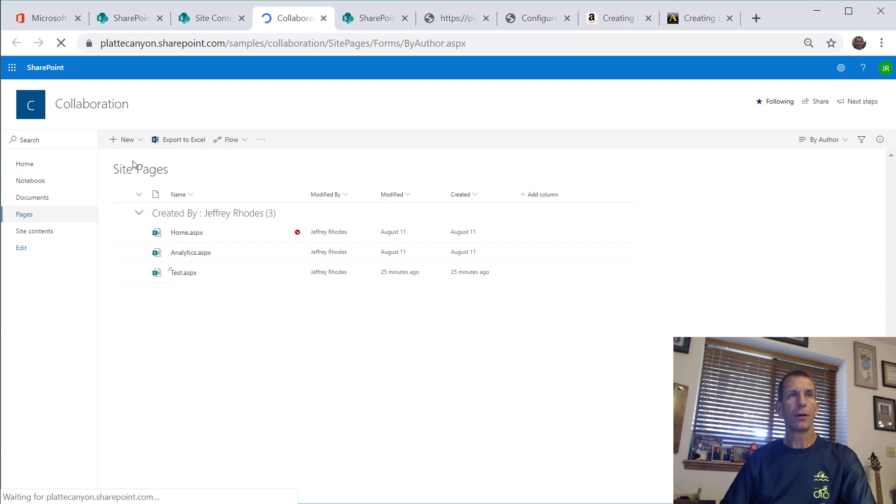
Create a wiki page named "Script Test" in the Site Pages library
click(136, 139)
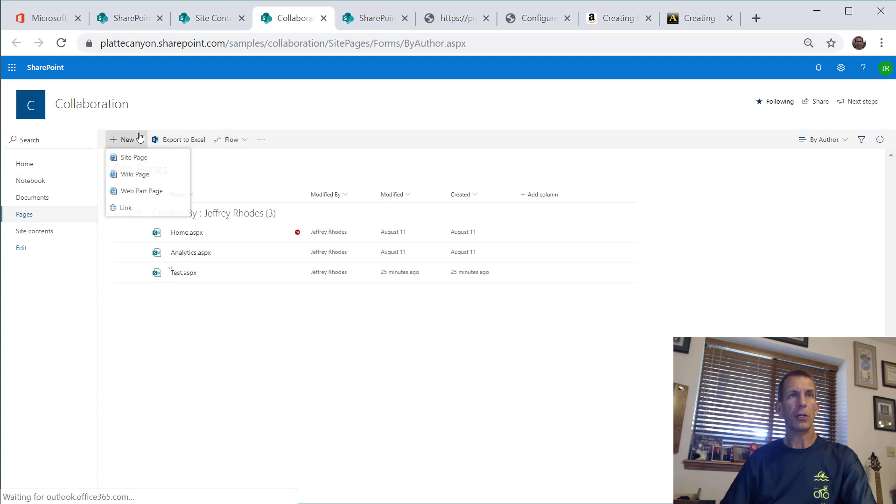
click(138, 181)
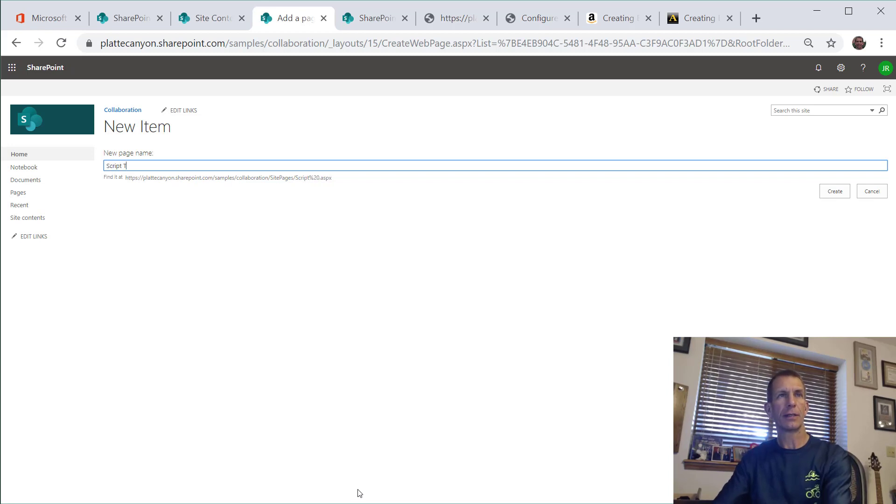
key(Return)
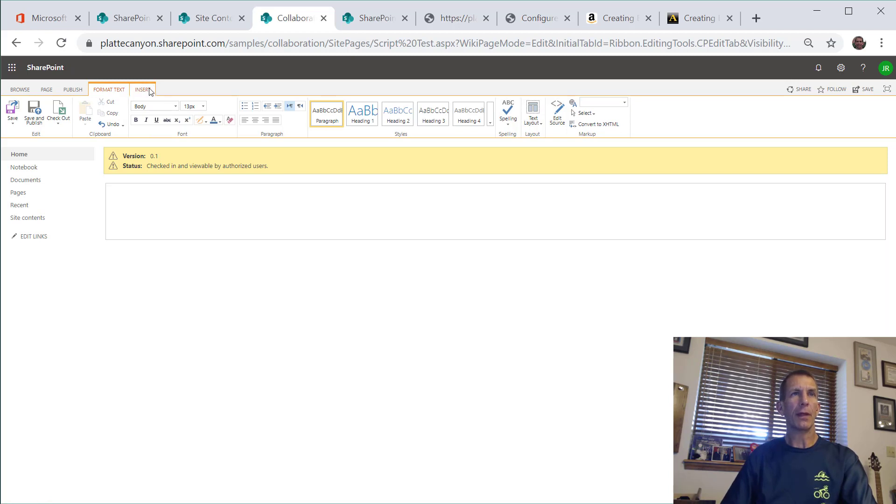
Find the Script Editor among the Media and Content web parts, and add the Content Editor web part to the page
click(150, 91)
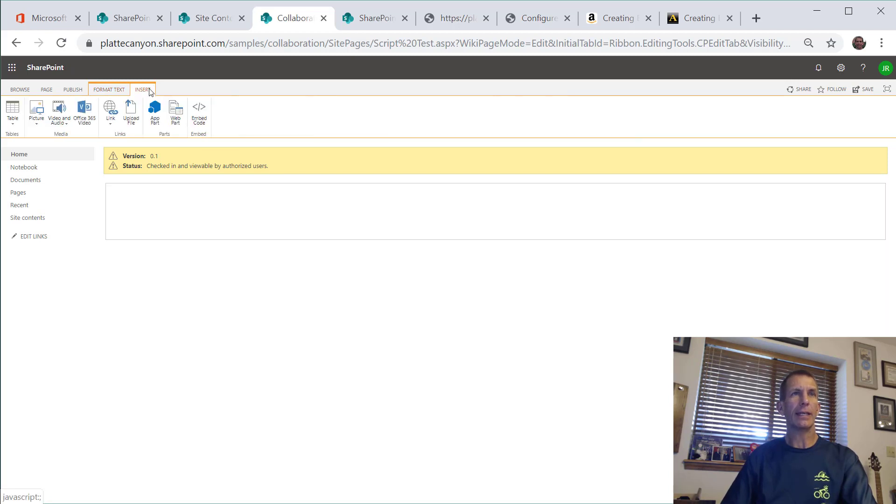
click(176, 114)
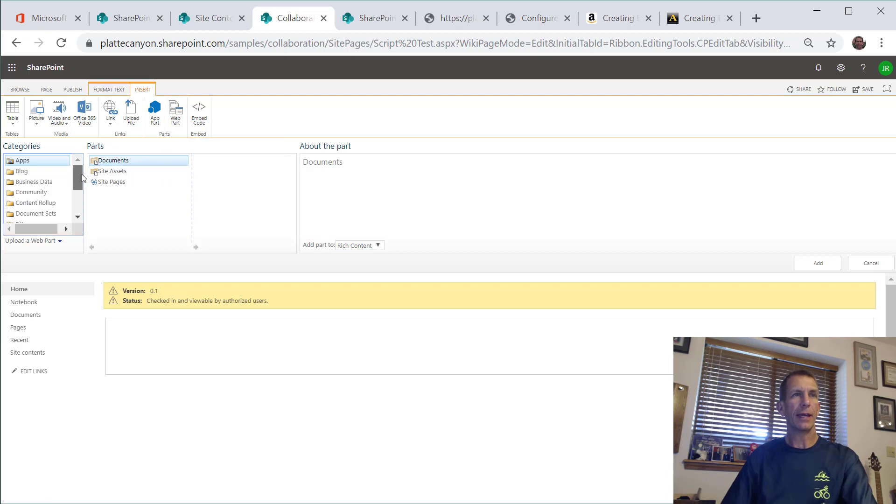
drag(83, 175, 80, 196)
click(55, 193)
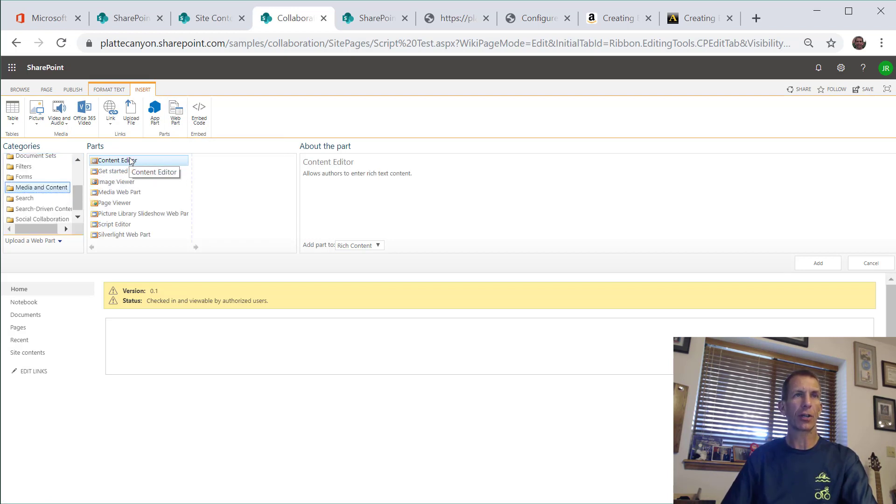
click(116, 226)
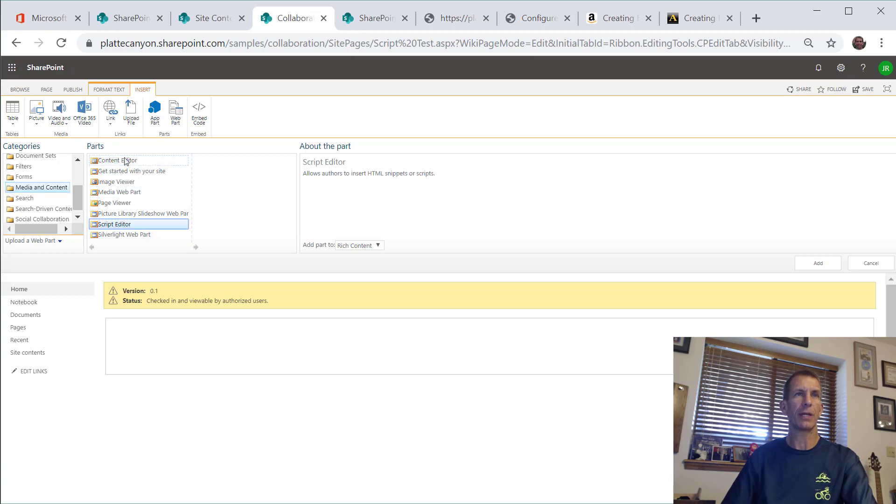
click(126, 161)
click(803, 264)
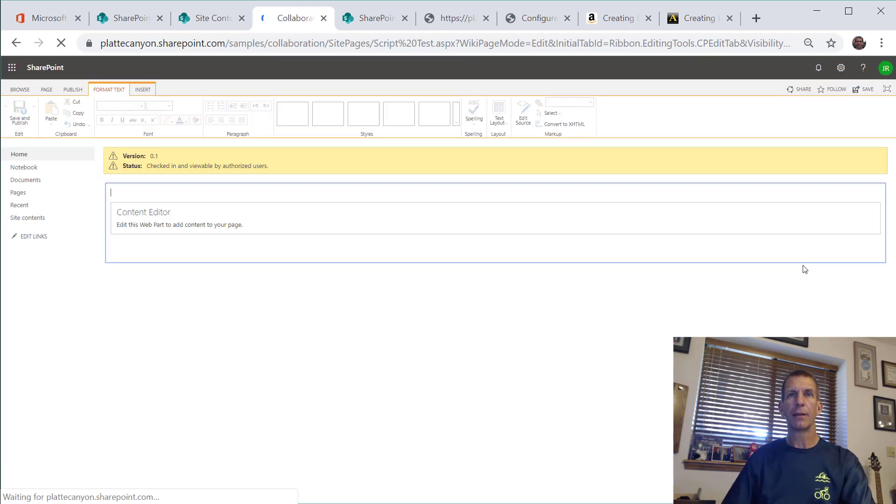
Open the Content Editor web part's properties to examine the Content Link setting, and cancel without changes
click(861, 211)
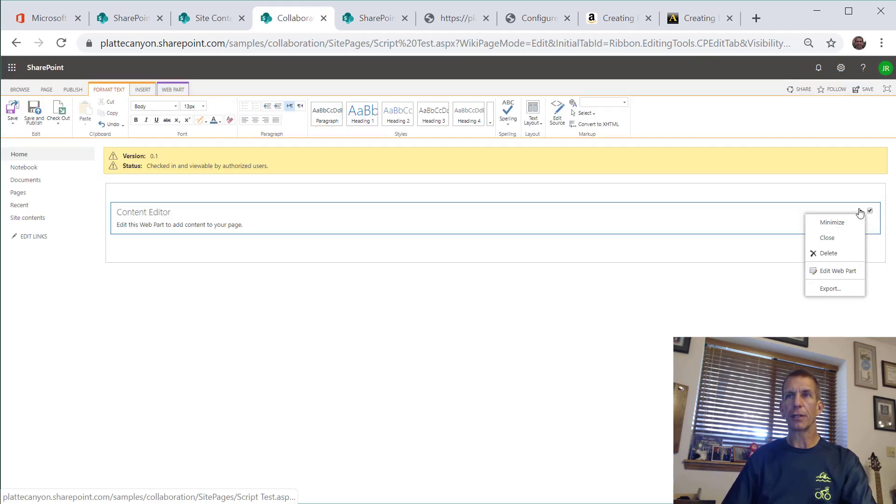
click(835, 275)
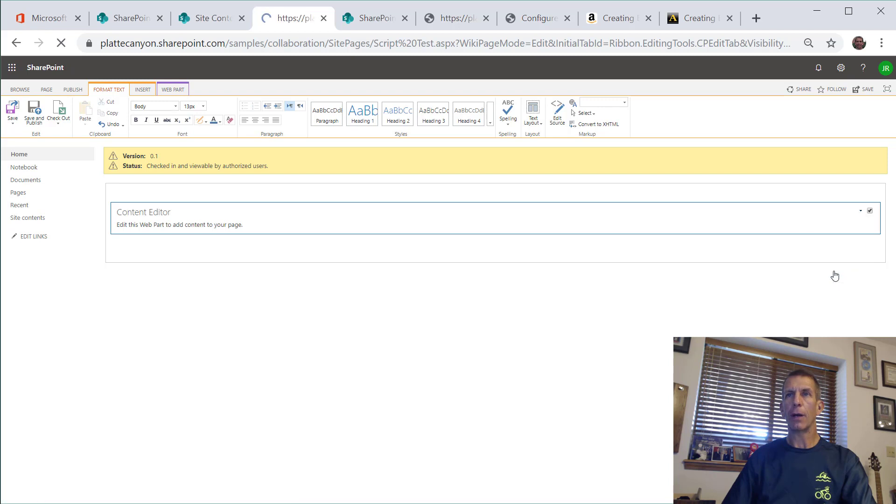
click(797, 238)
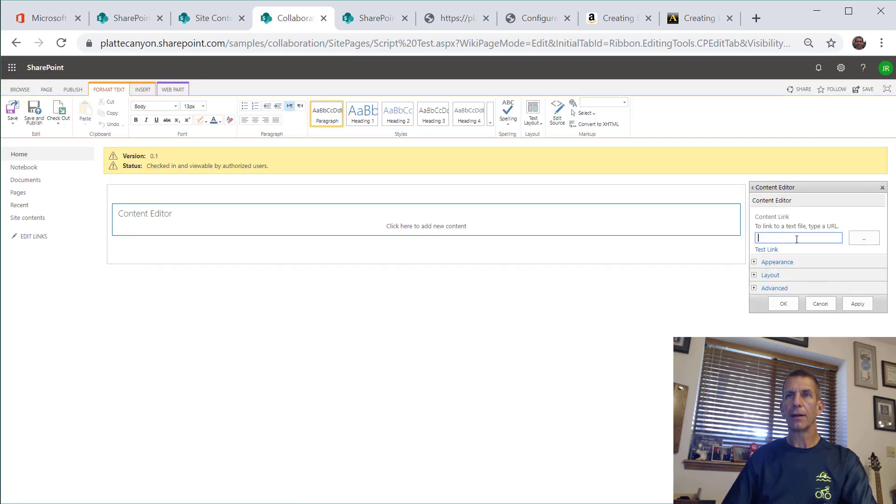
click(817, 305)
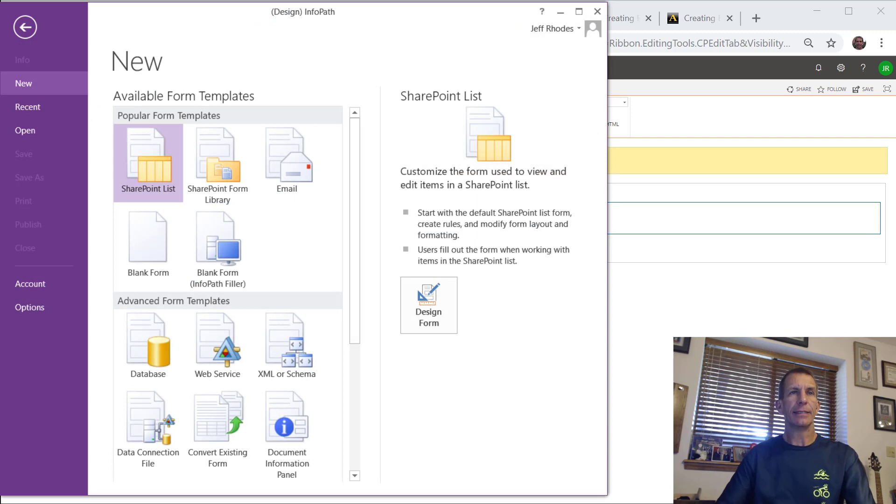
Switch to InfoPath, create a form from the Blank Form template, and title it "Test Form"
click(157, 241)
double_click(157, 240)
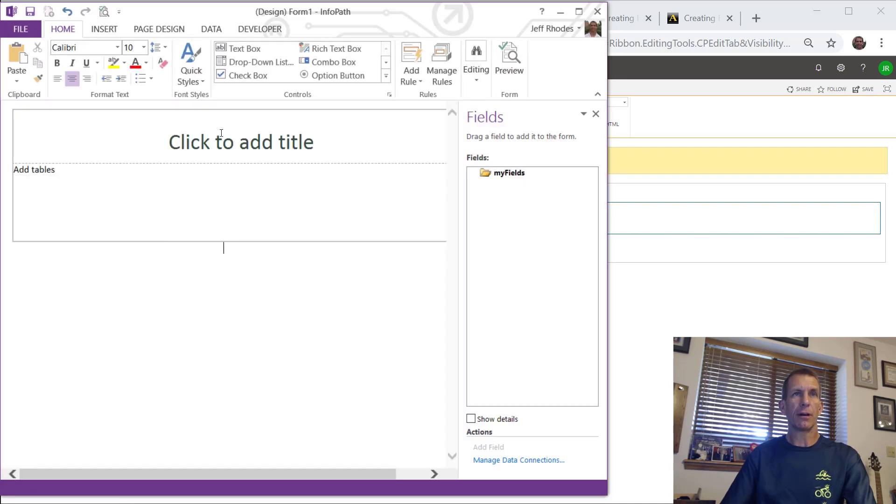
click(222, 133)
text(Test Form)
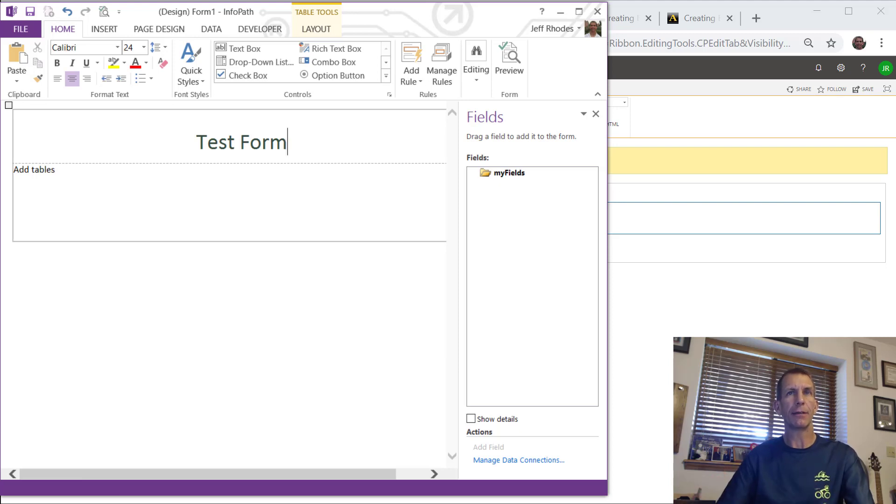
Add a field named CurrentDate with the data type Date (date) to the myFields group
click(51, 178)
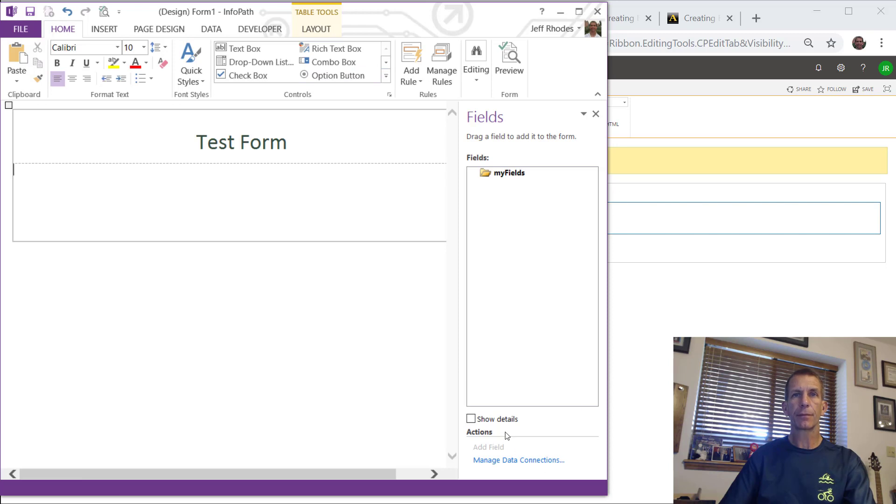
click(501, 172)
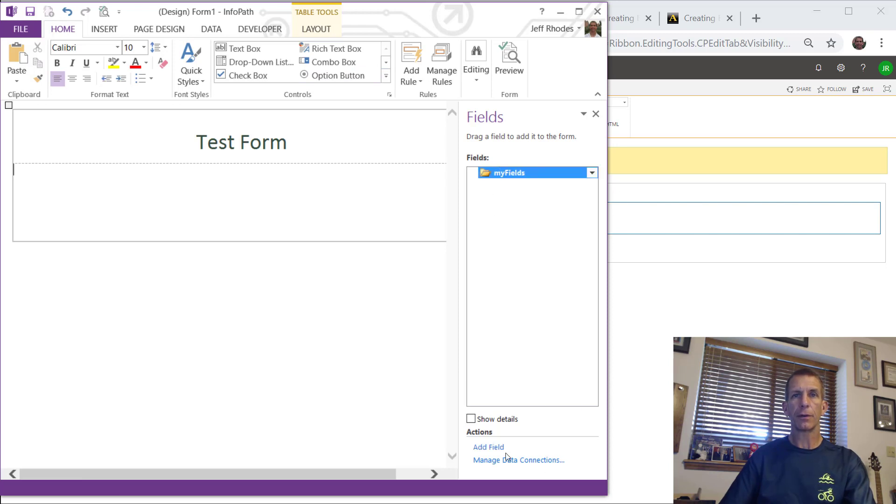
click(489, 449)
text(C)
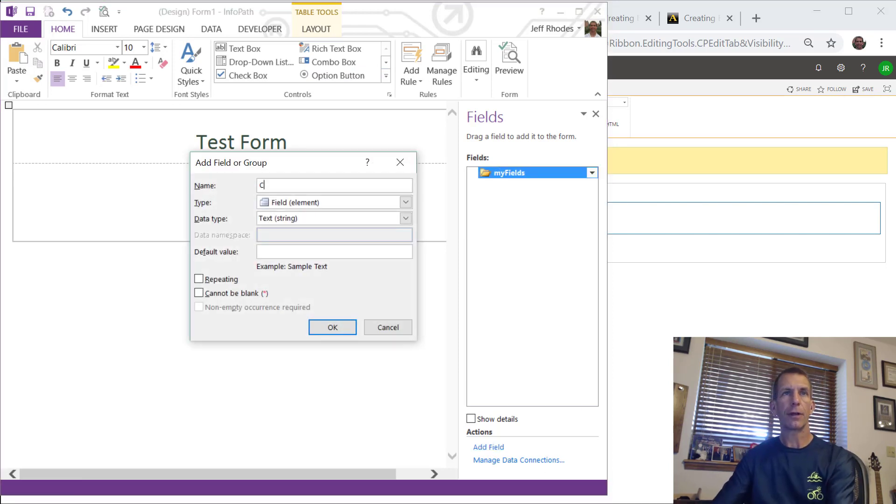
text(urrentDate)
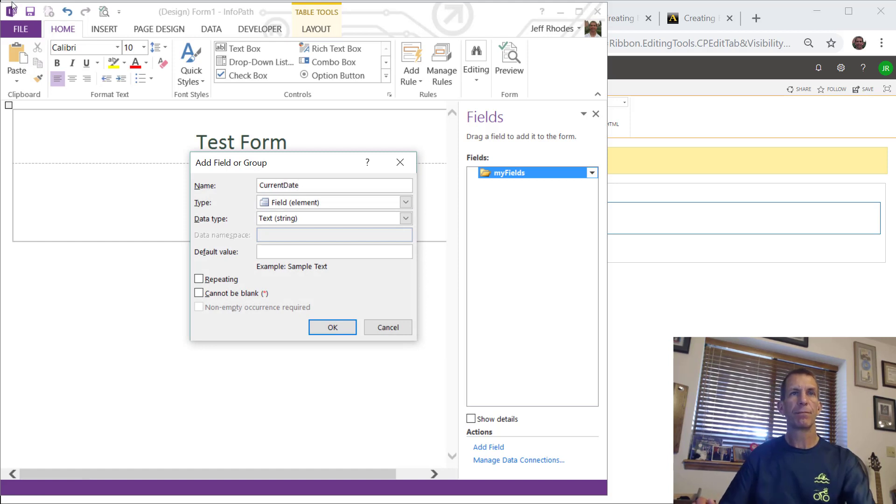
click(371, 218)
click(311, 289)
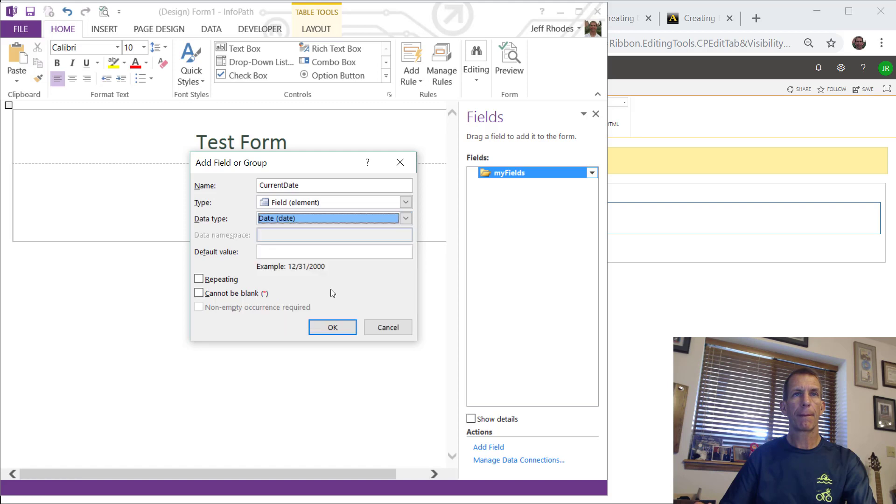
click(332, 327)
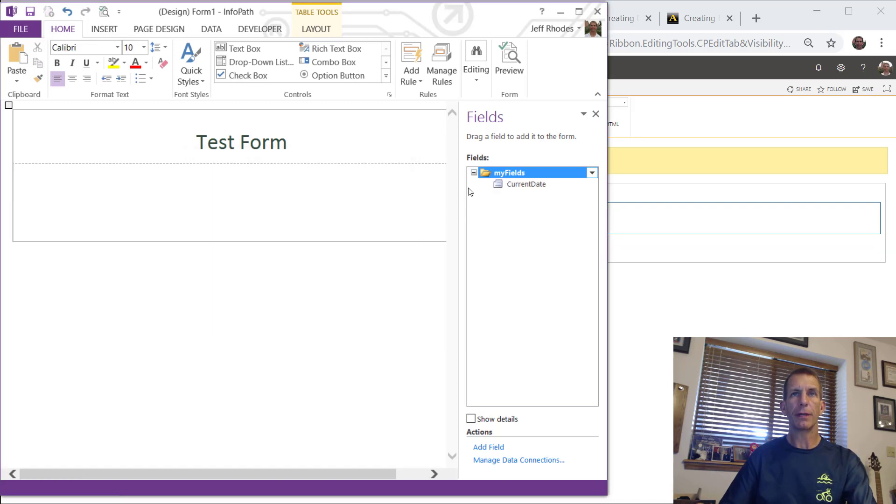
Insert a three-row, two-column label and control table below the title, and place the CurrentDate field in its first row
right_click(512, 176)
click(500, 172)
click(261, 196)
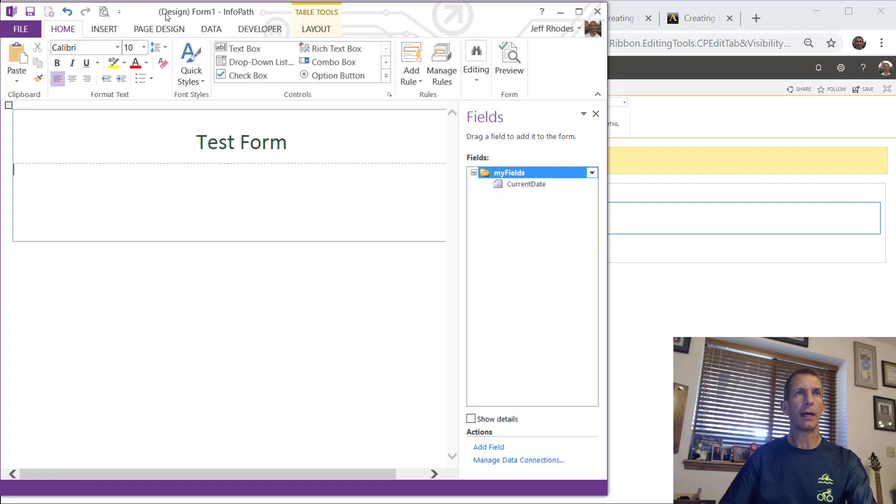
click(159, 29)
click(118, 31)
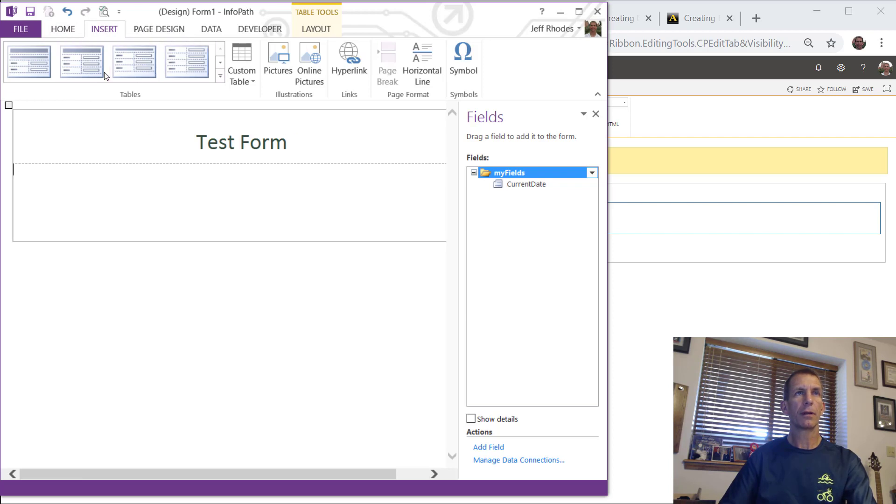
click(190, 67)
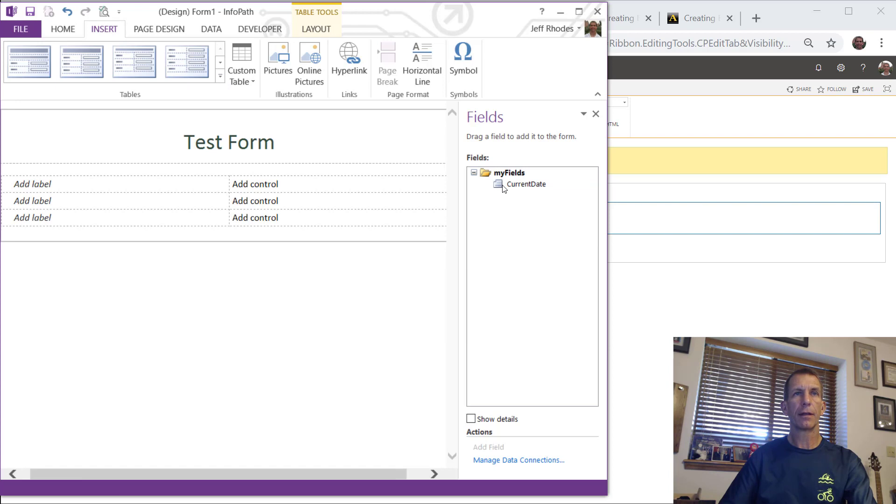
drag(504, 189, 201, 187)
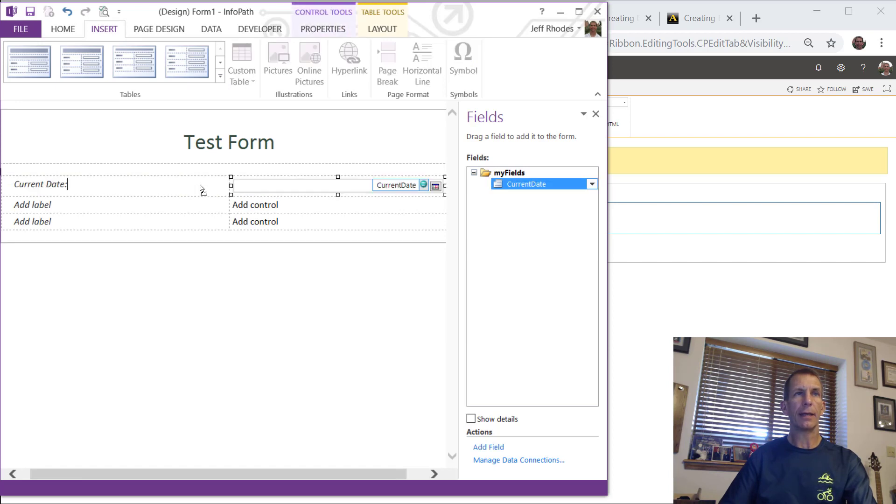
Set the default value of the CurrentDate date picker to the today() function
right_click(294, 187)
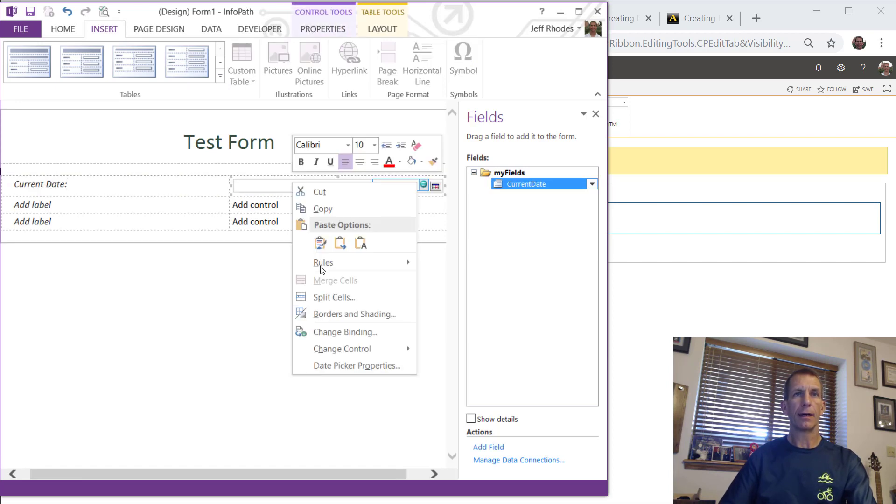
click(350, 362)
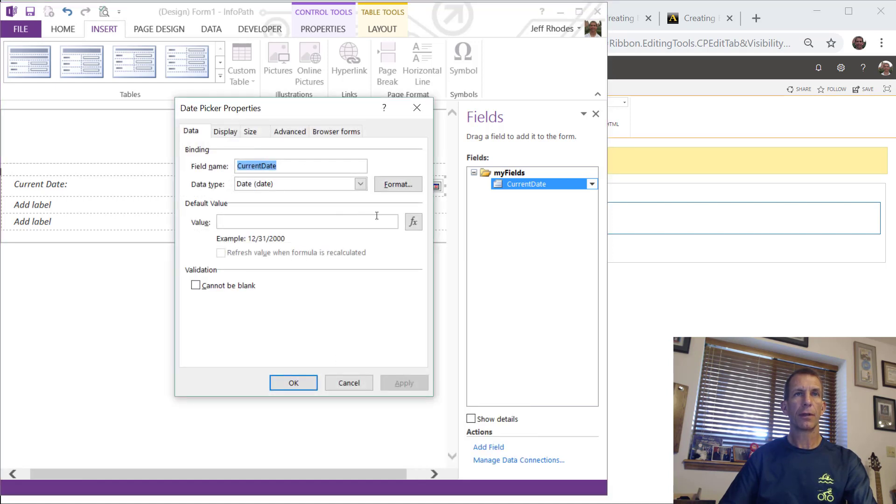
click(413, 221)
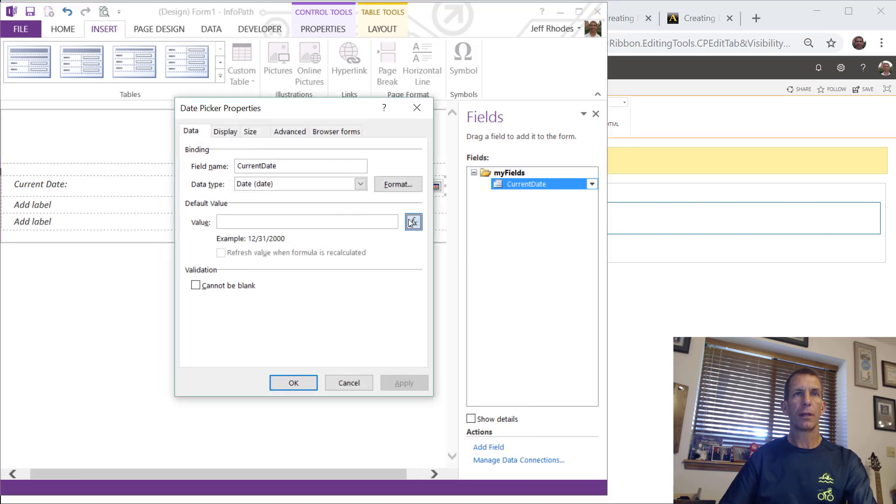
click(252, 302)
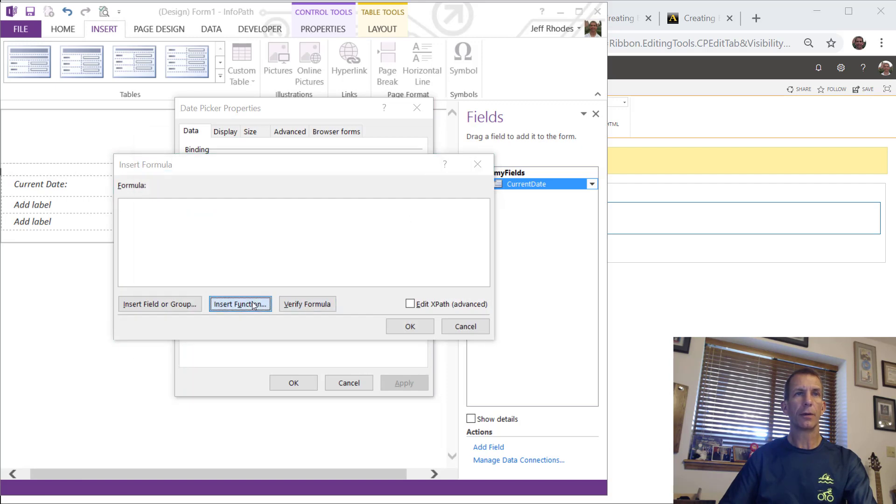
click(252, 252)
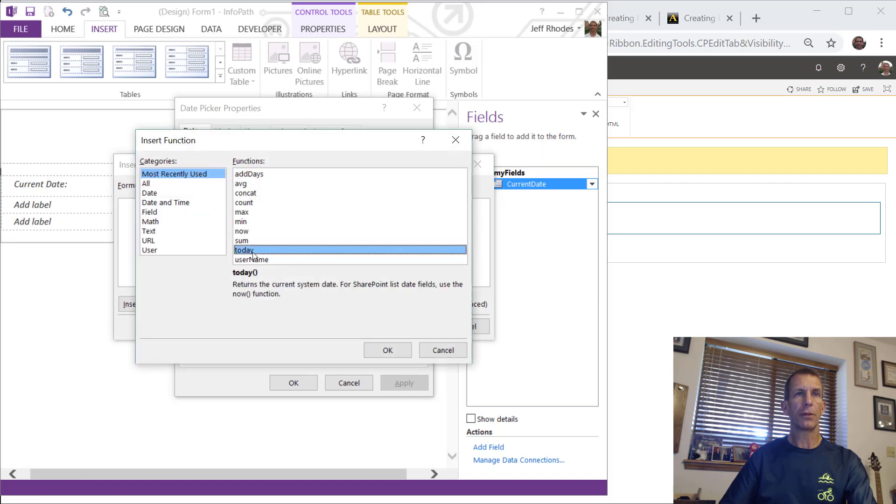
click(387, 349)
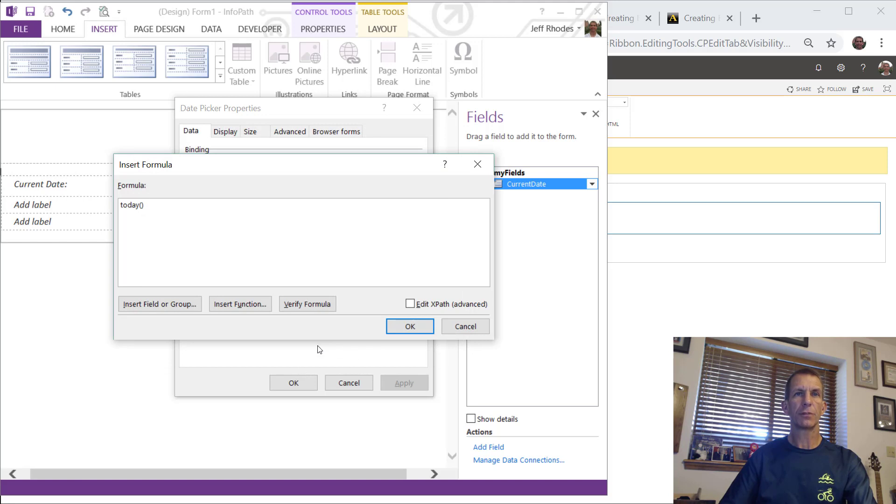
click(405, 327)
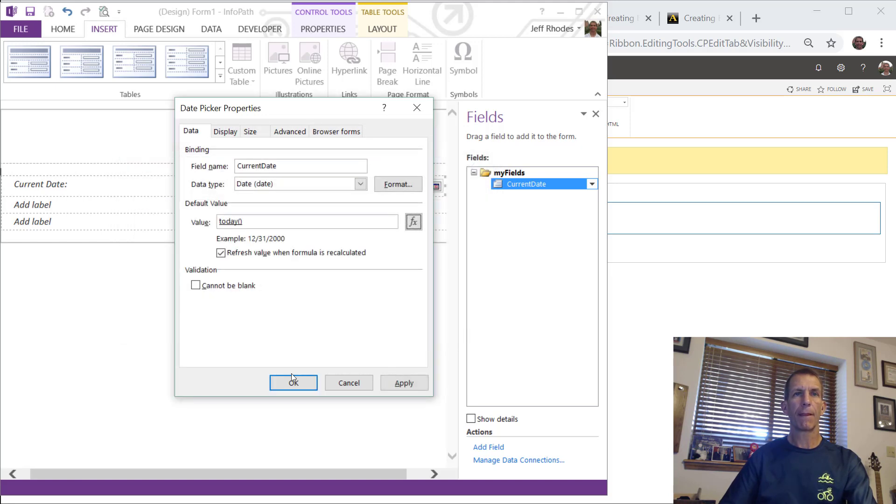
click(295, 383)
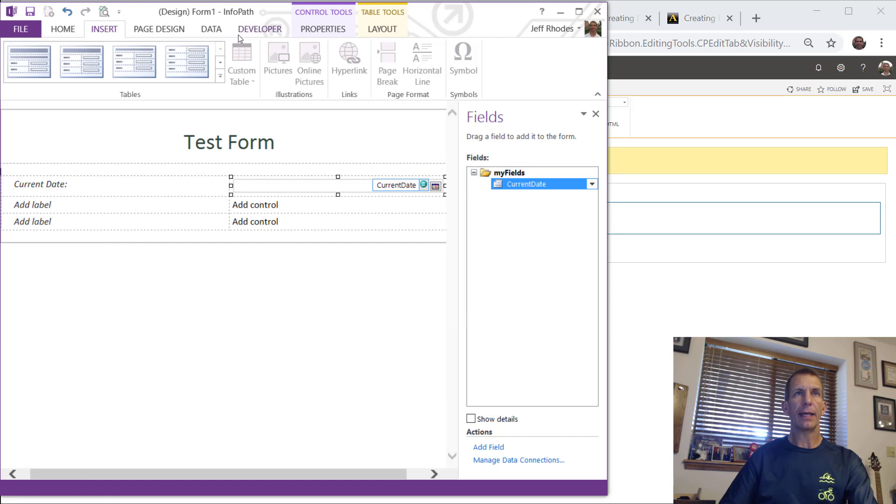
Try adding a Person/Group Picker control in the Current Date row, and undo the insertion
click(63, 29)
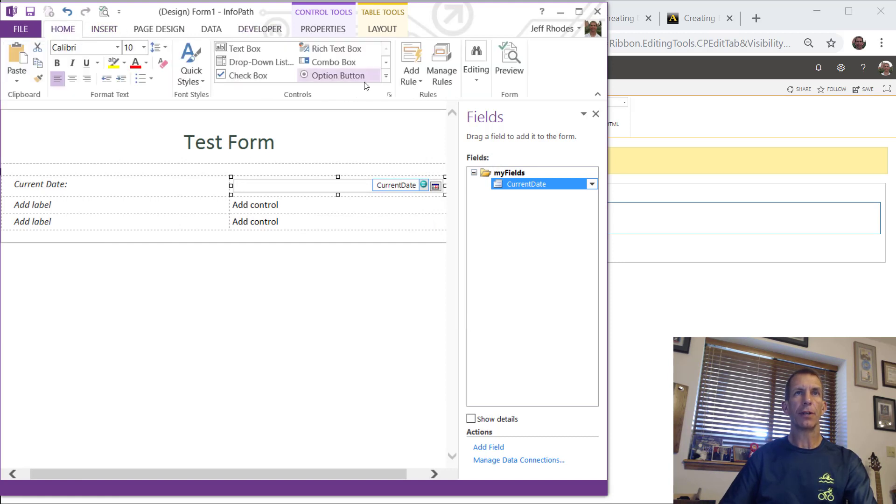
click(387, 77)
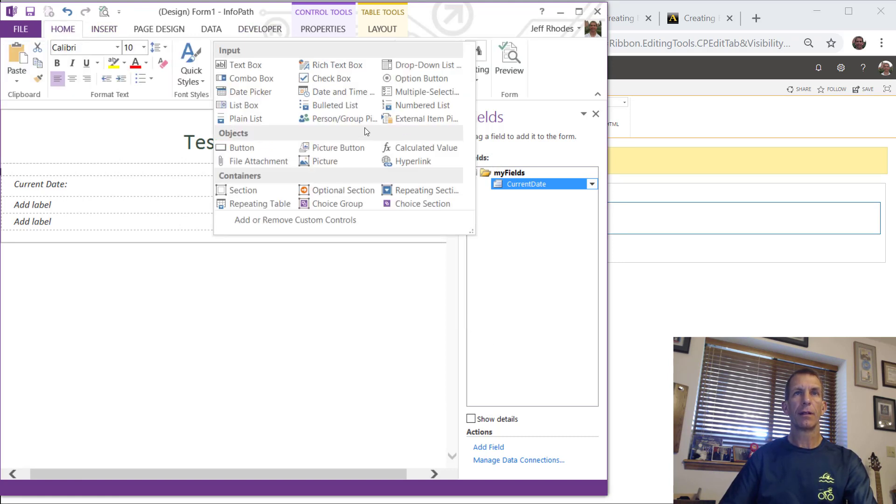
click(352, 120)
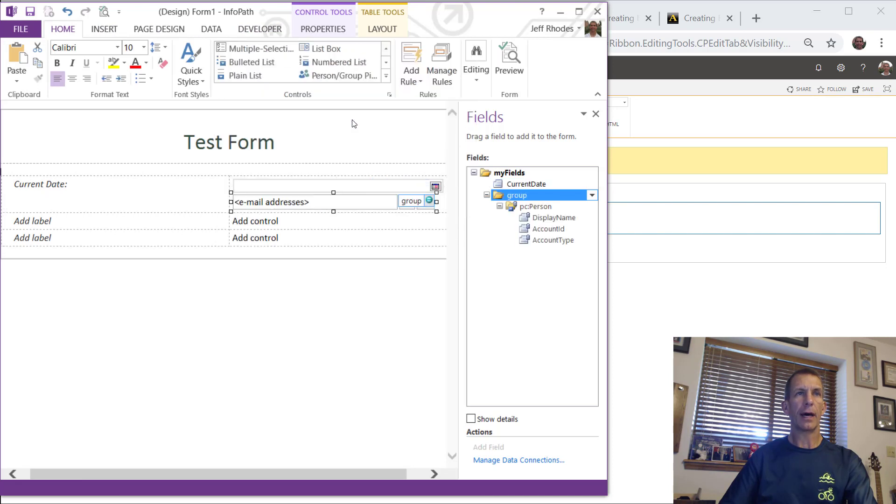
key(ctrl+z)
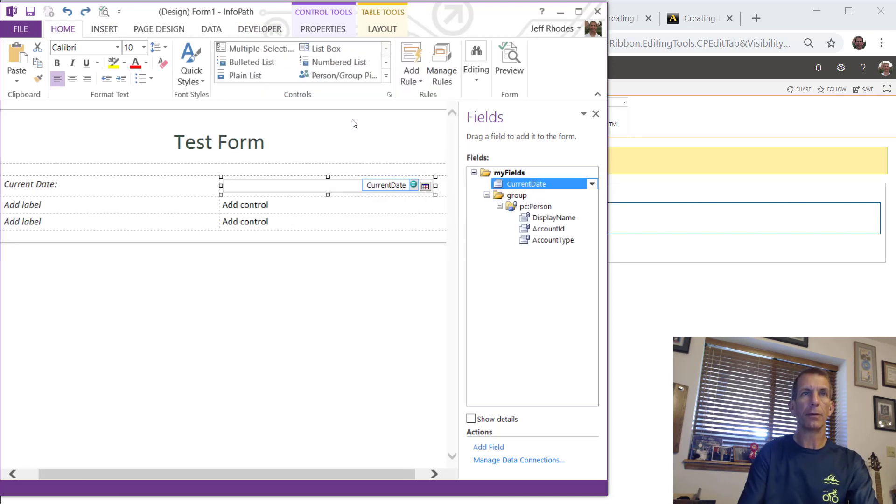
Try placing the pc:Person group in the second row's control cell as a Repeating Table, and undo the insertion
click(328, 200)
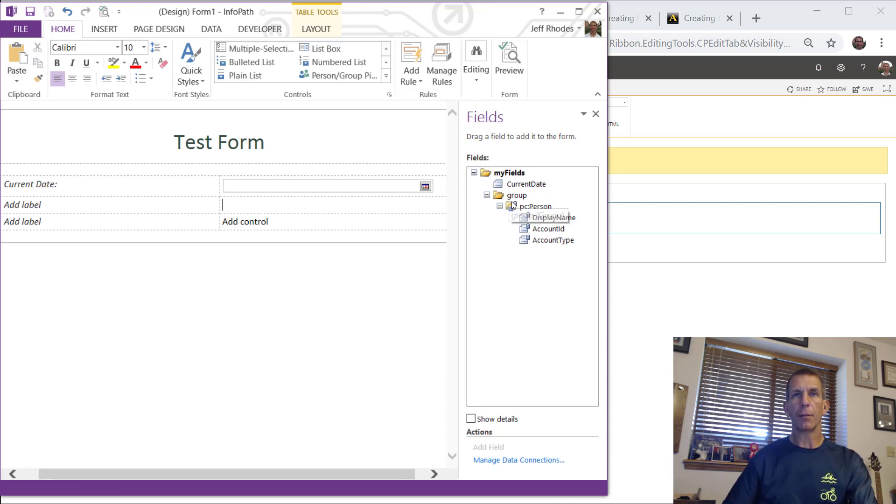
drag(535, 206, 250, 208)
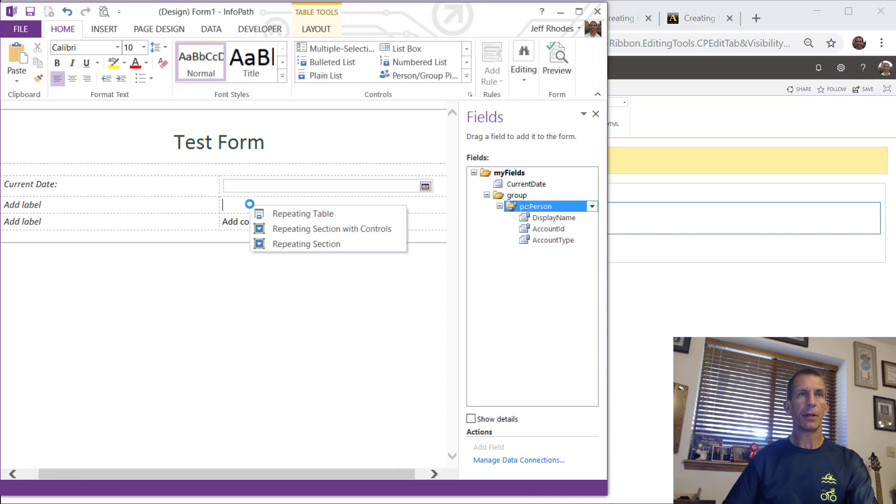
click(326, 216)
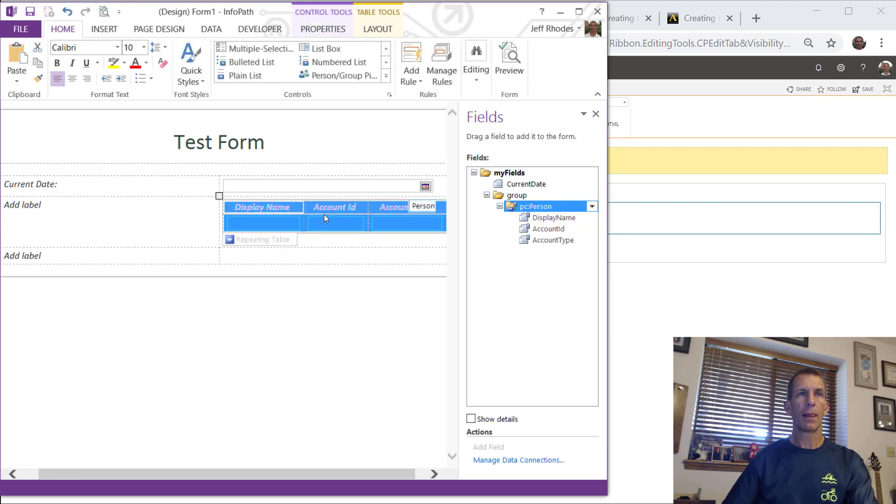
key(ctrl+z)
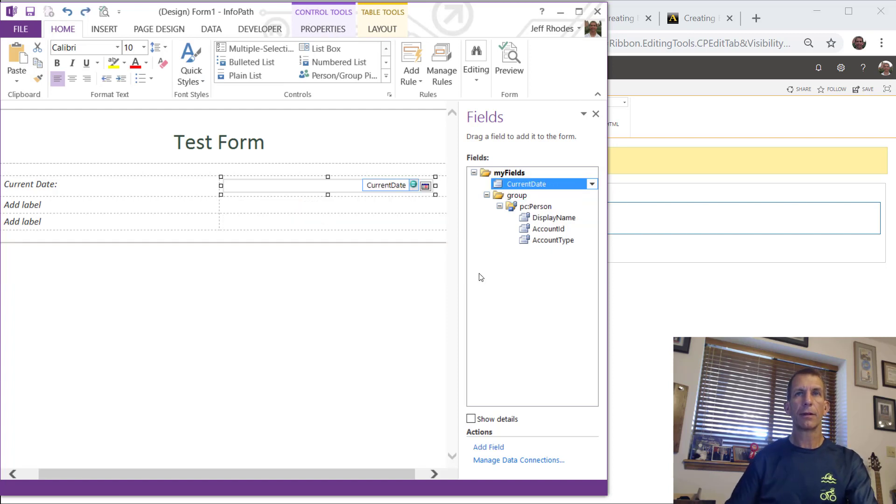
Delete the leftover person picker group from the myFields data source
click(515, 196)
right_click(515, 198)
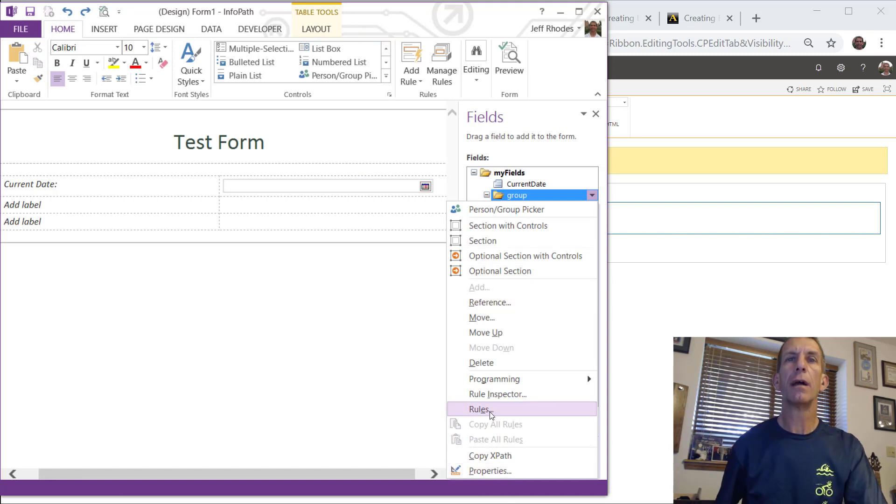
click(422, 327)
click(520, 199)
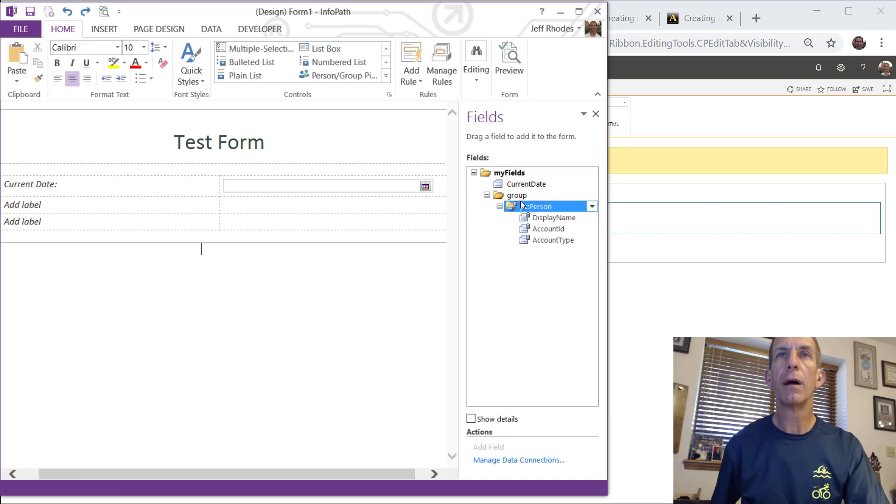
right_click(519, 201)
click(502, 188)
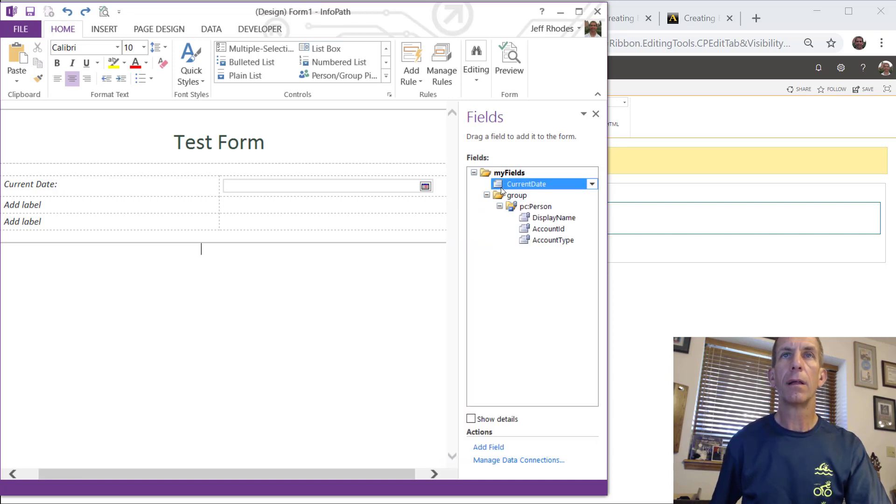
click(507, 193)
right_click(507, 193)
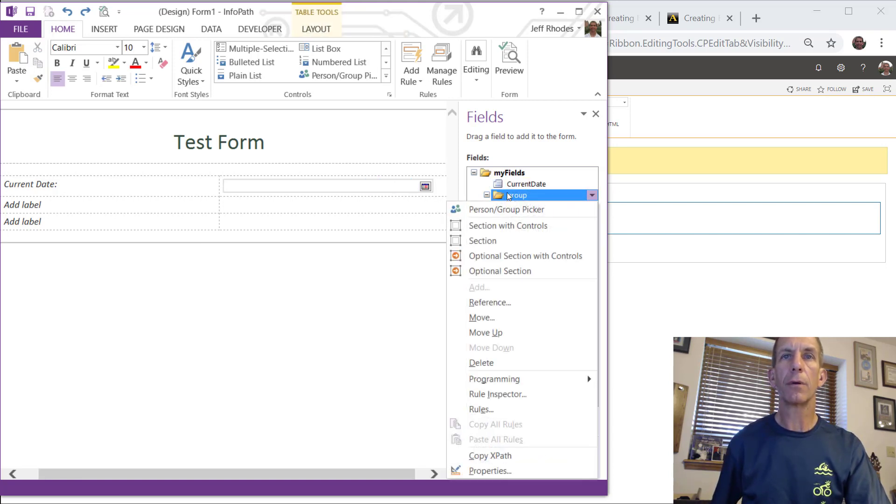
click(534, 363)
click(577, 298)
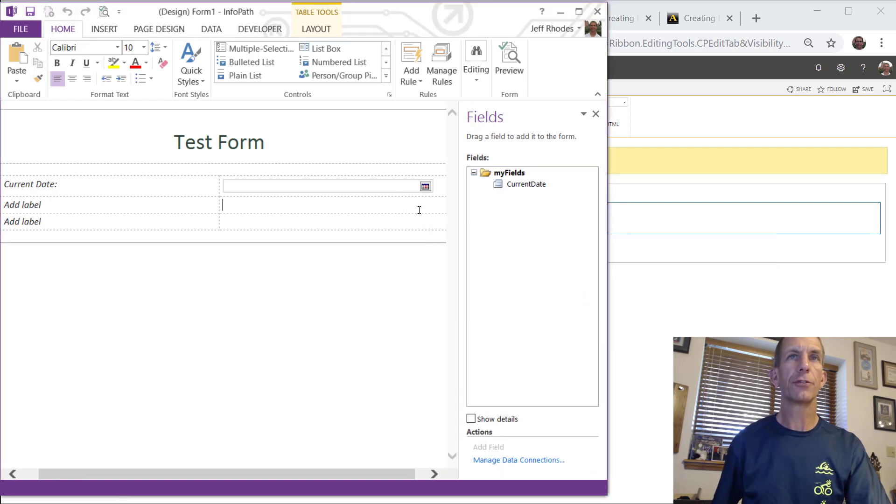
Insert a Person/Group Picker in the second row's control cell, and rename its group CurrentUser
click(490, 174)
click(365, 75)
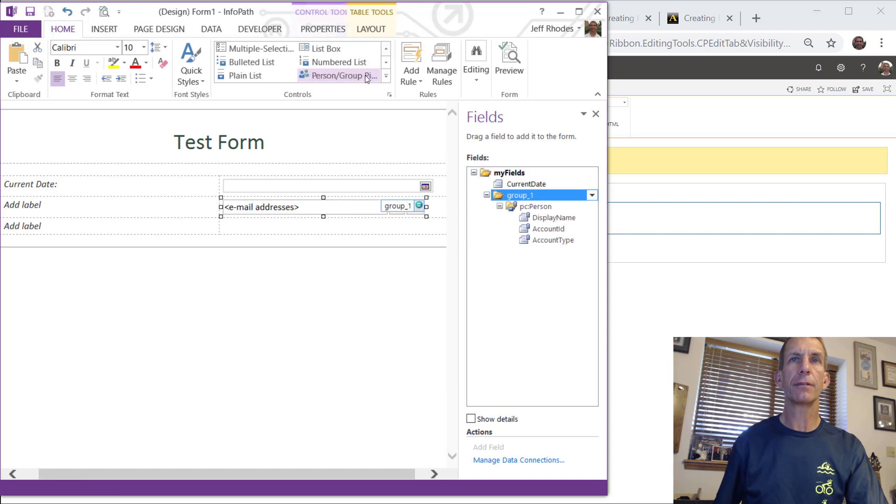
right_click(532, 197)
click(534, 475)
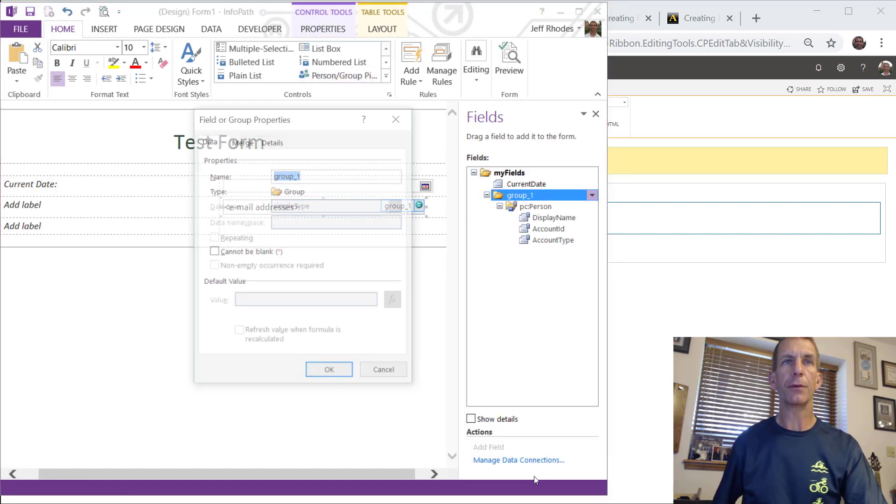
text(Current Use)
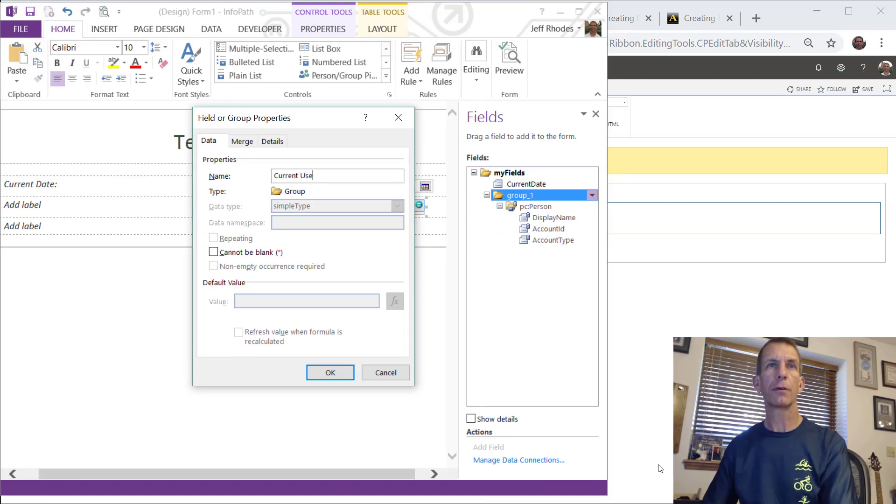
text(r)
key(Return)
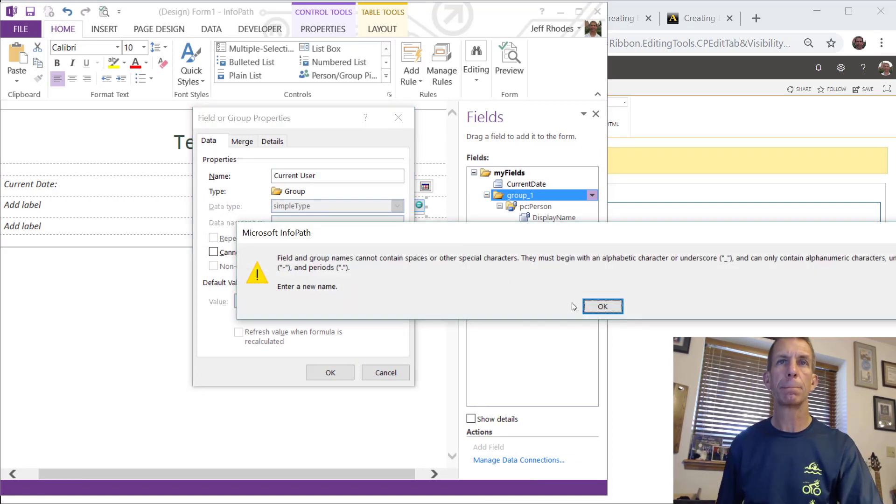
click(601, 308)
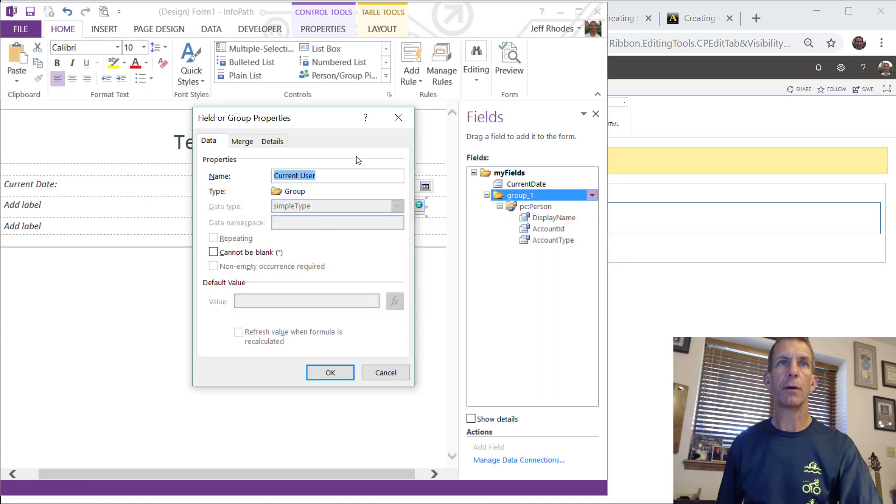
click(306, 176)
key(BackSpace)
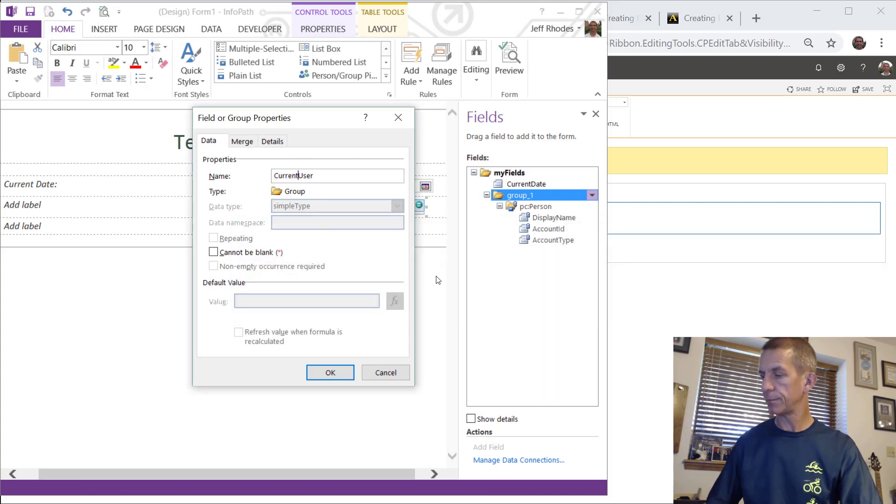
key(Return)
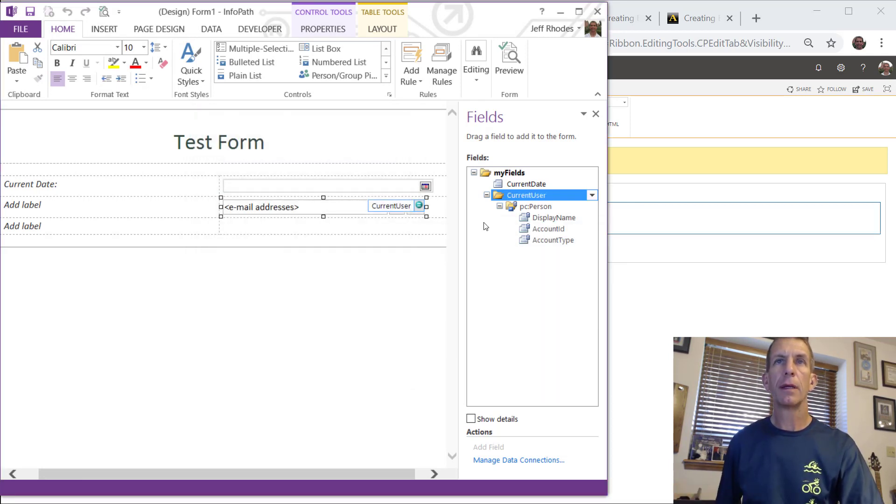
click(486, 195)
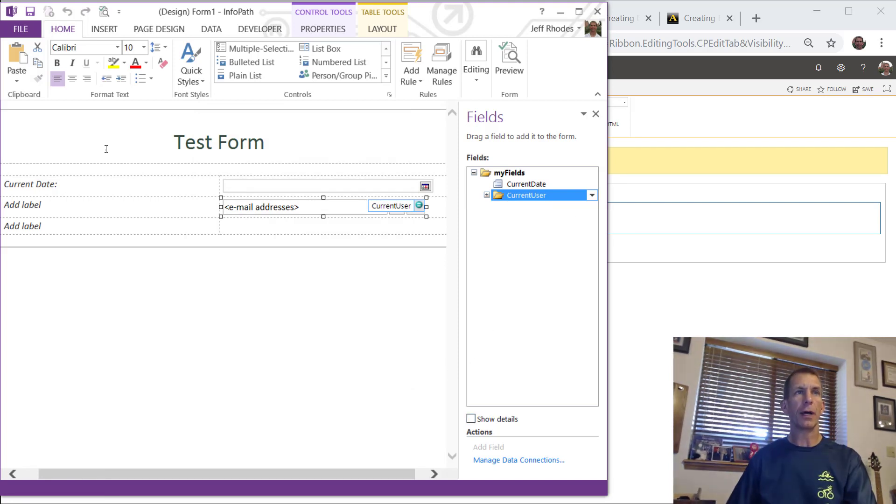
Label the second row, beside the person picker, "User:"
click(77, 202)
text(U)
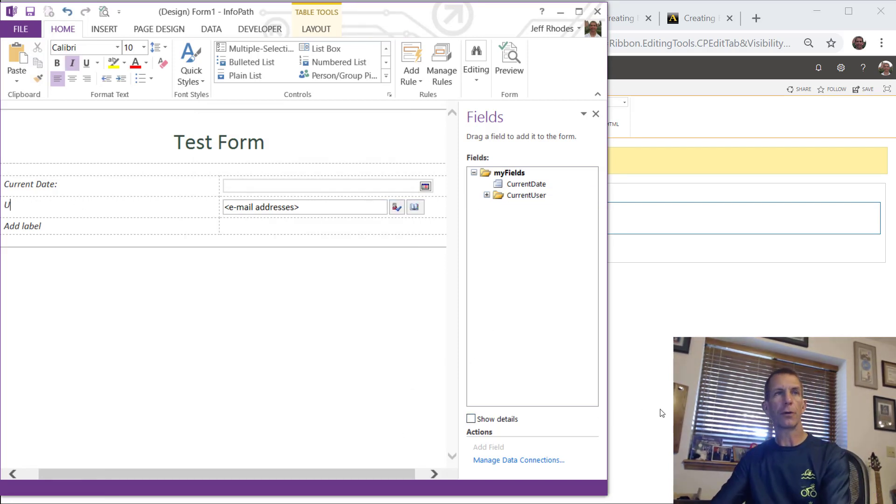
text(ser:)
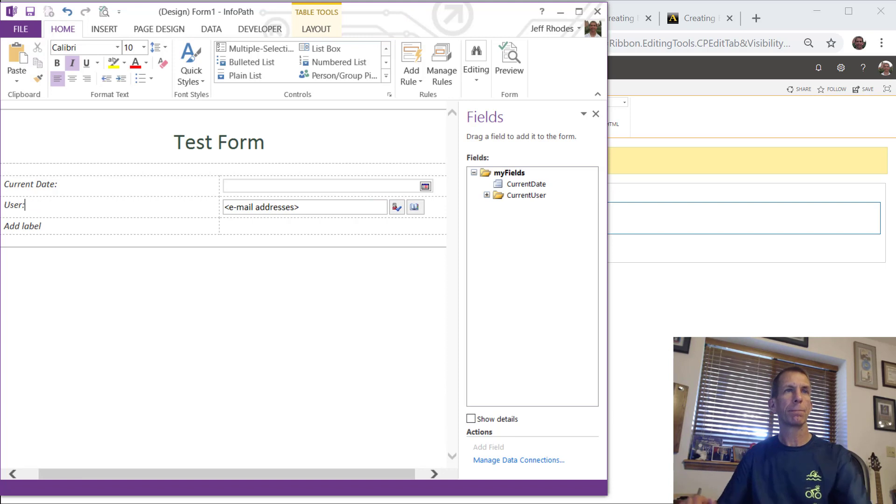
Add a Text (string) field named Notes to the myFields group and place it in the third row's control cell
click(521, 176)
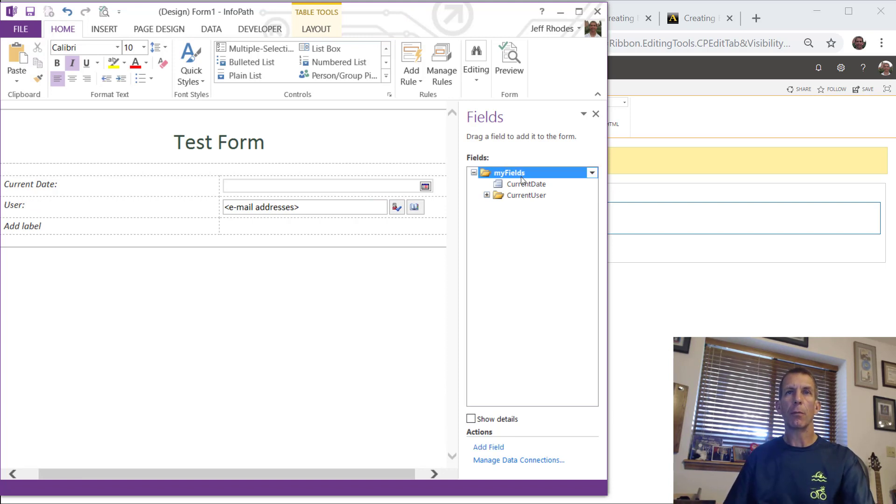
click(488, 447)
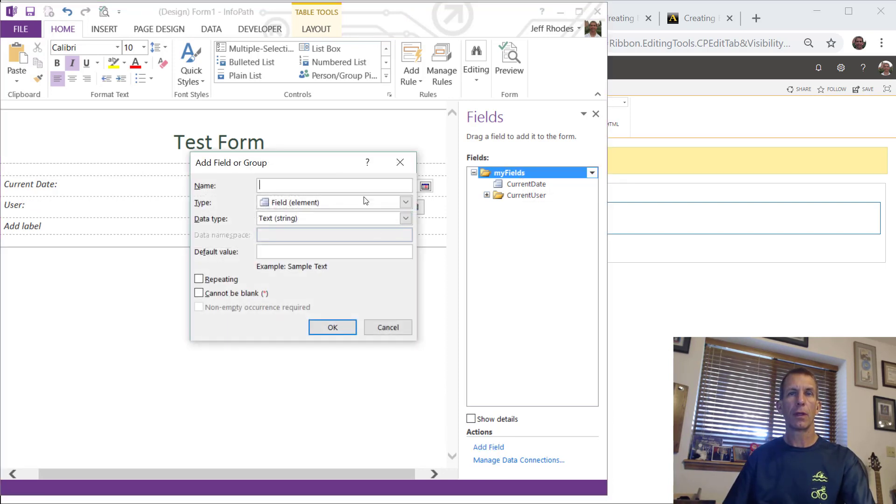
text(Notes)
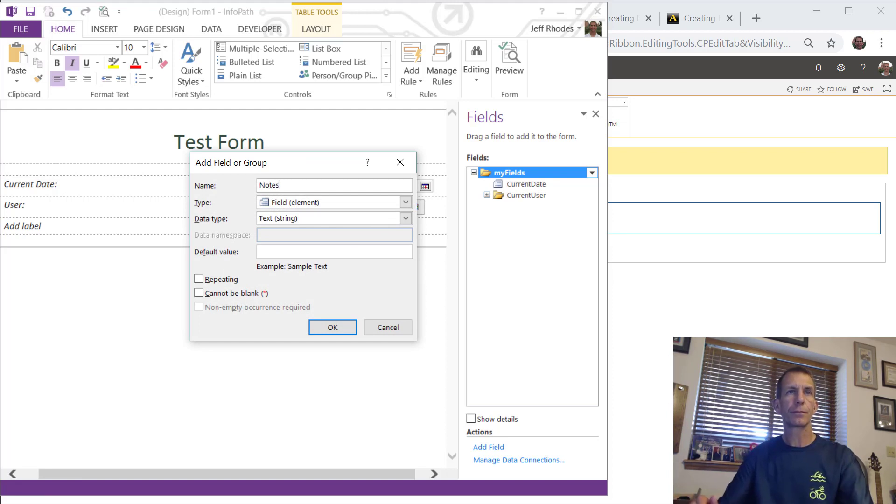
click(326, 218)
click(326, 228)
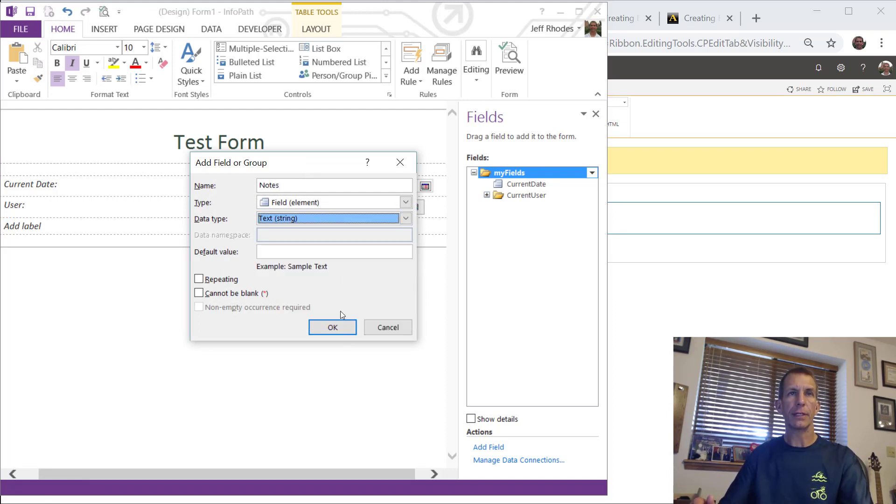
click(332, 328)
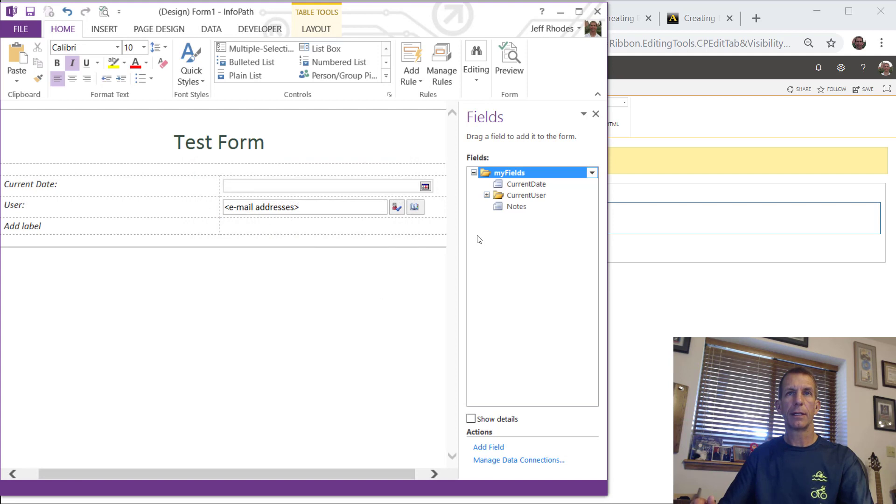
drag(513, 207, 277, 238)
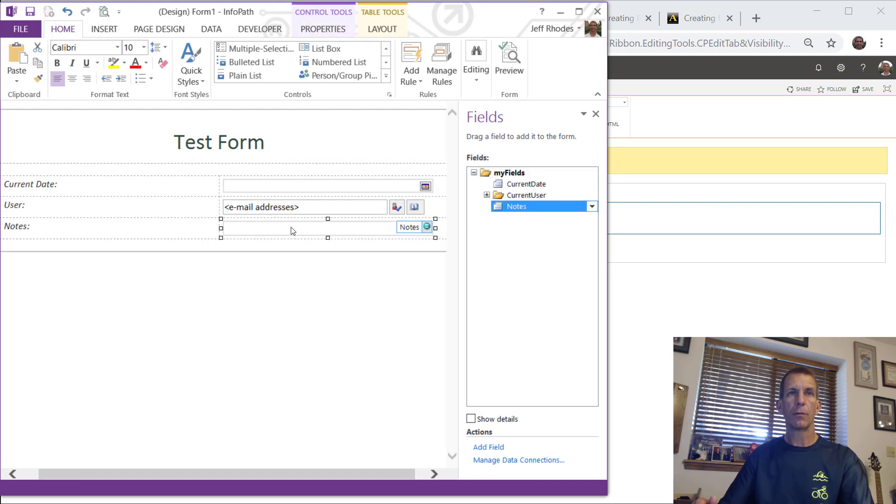
Make the Notes text box multi-line and stretch it to several lines tall
right_click(293, 230)
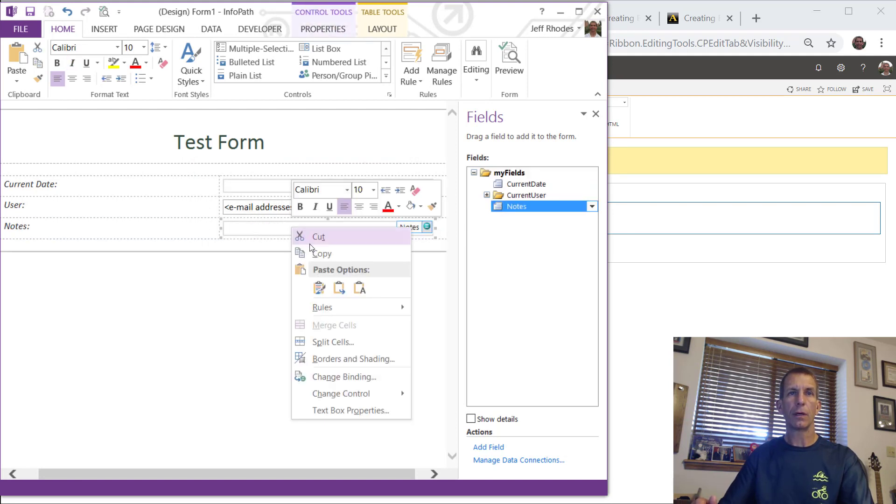
click(371, 411)
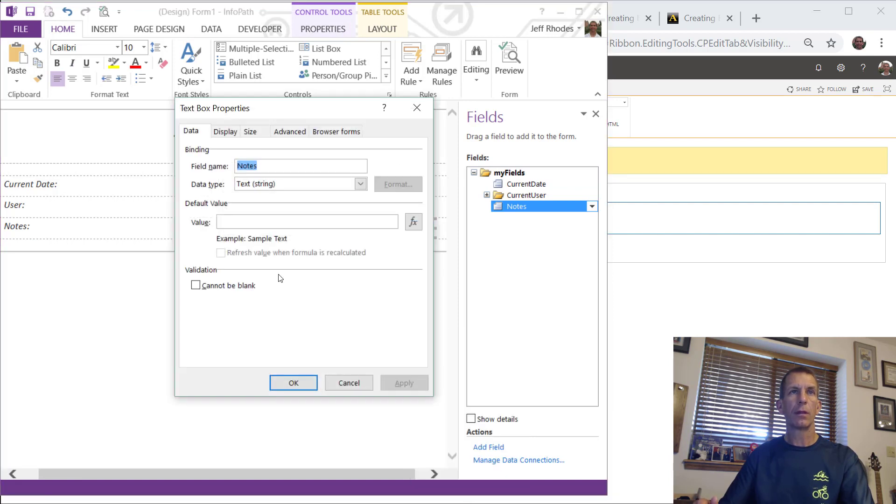
click(225, 132)
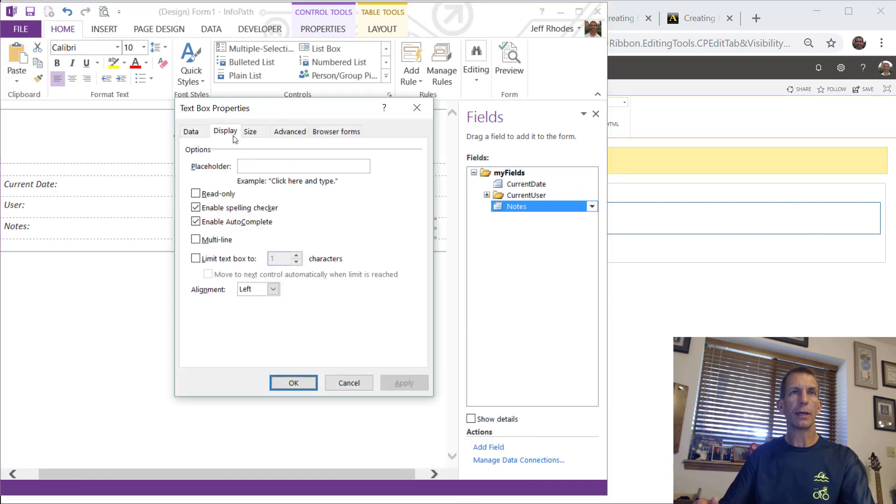
click(218, 239)
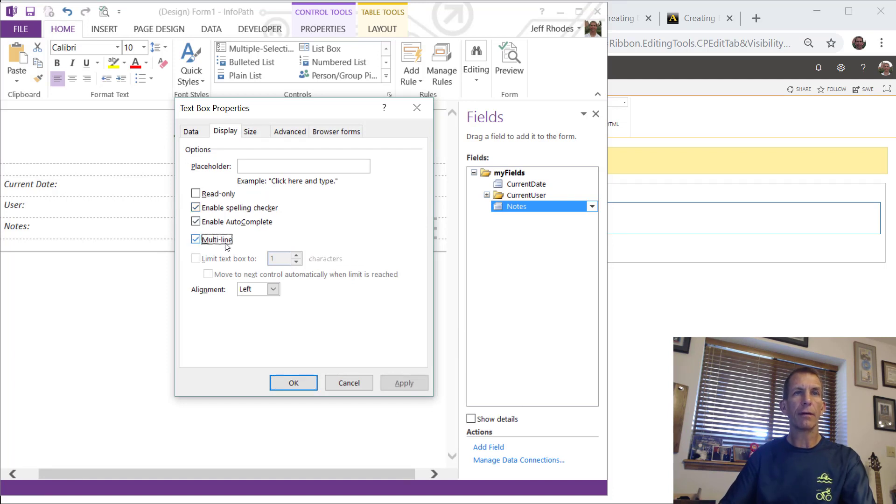
click(293, 382)
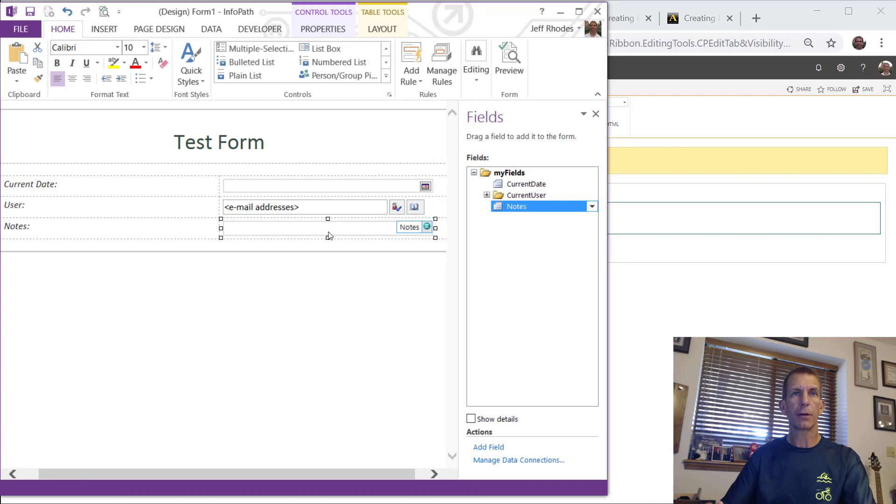
drag(327, 239, 336, 284)
drag(329, 239, 329, 280)
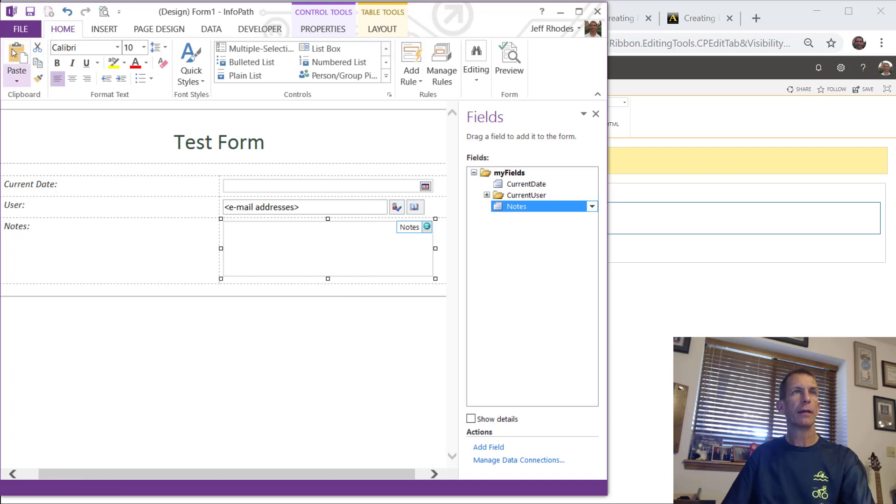
Save the form template in Documents as TestForm.xsn
click(23, 26)
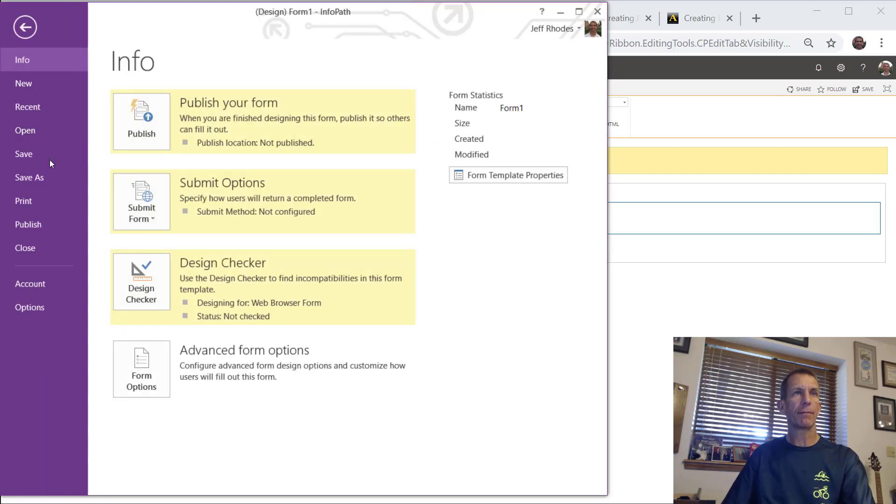
click(51, 161)
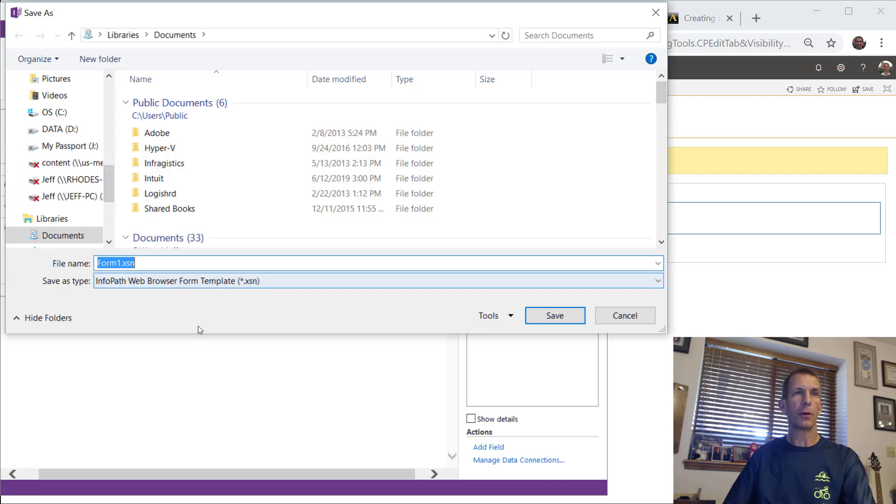
click(122, 264)
key(shift+Home)
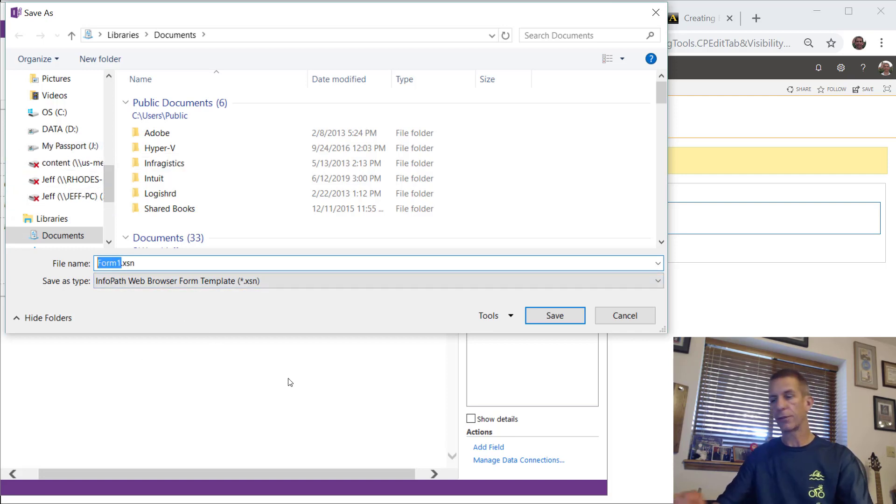
text(TestForm)
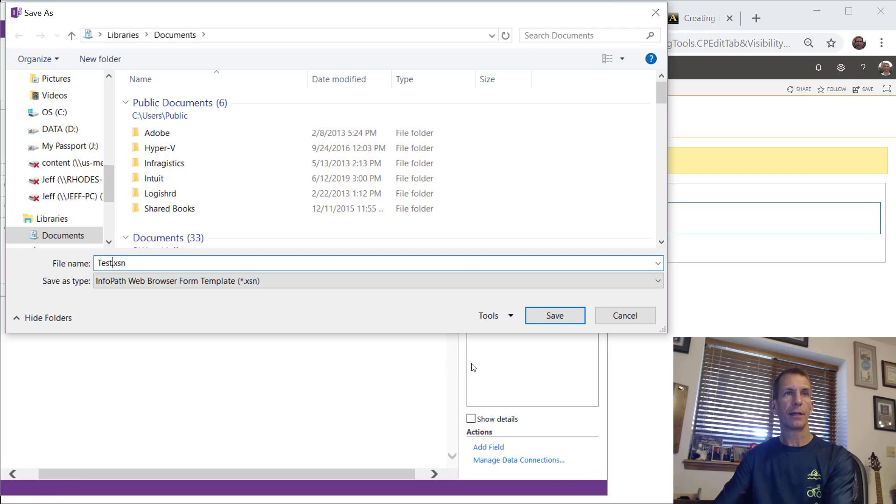
key(Return)
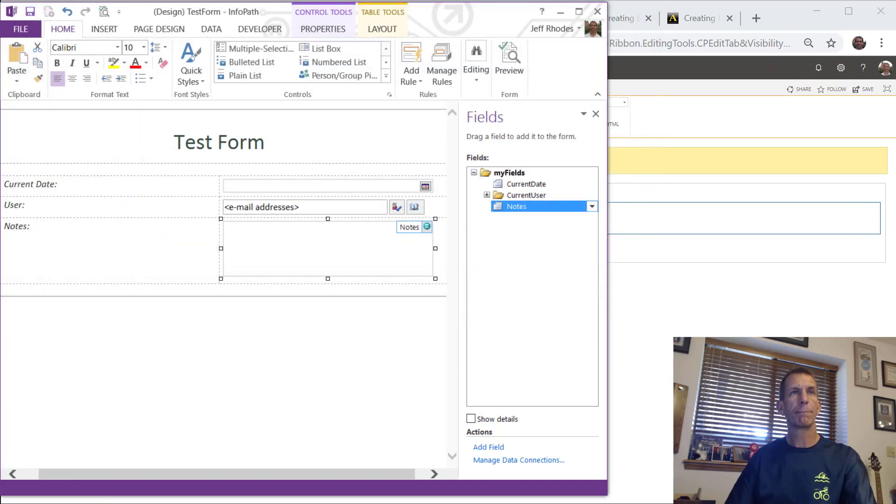
click(38, 32)
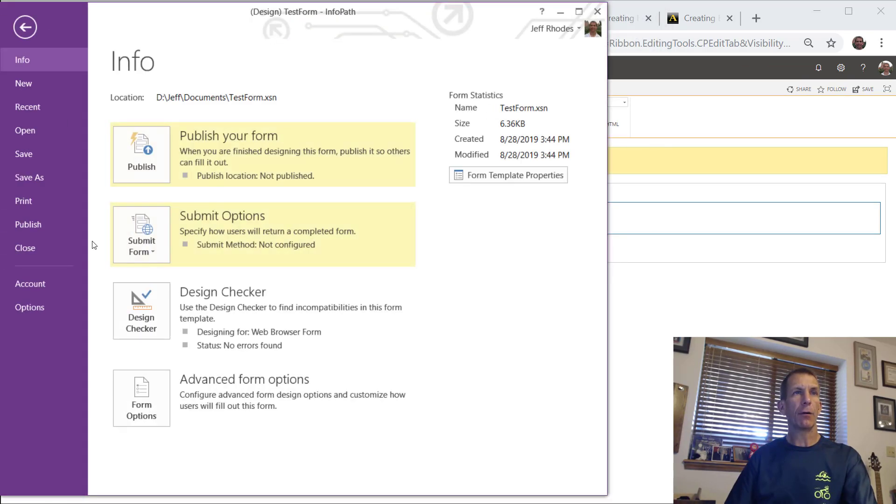
click(142, 178)
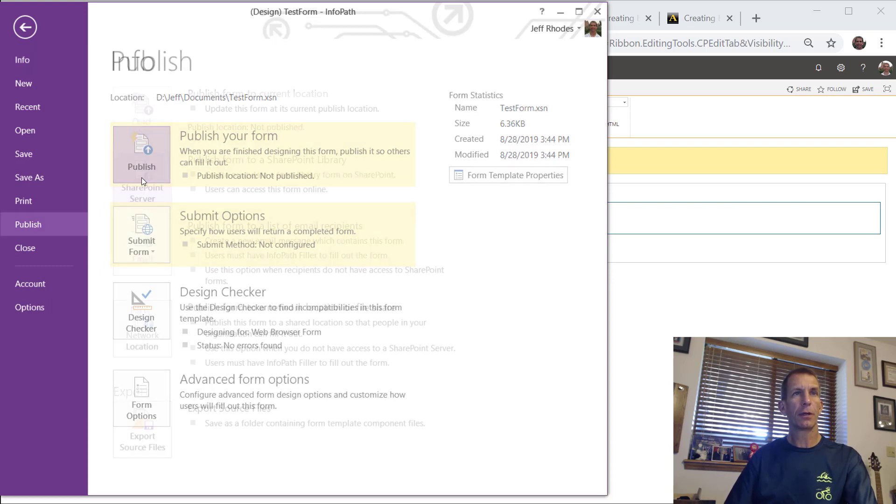
click(155, 197)
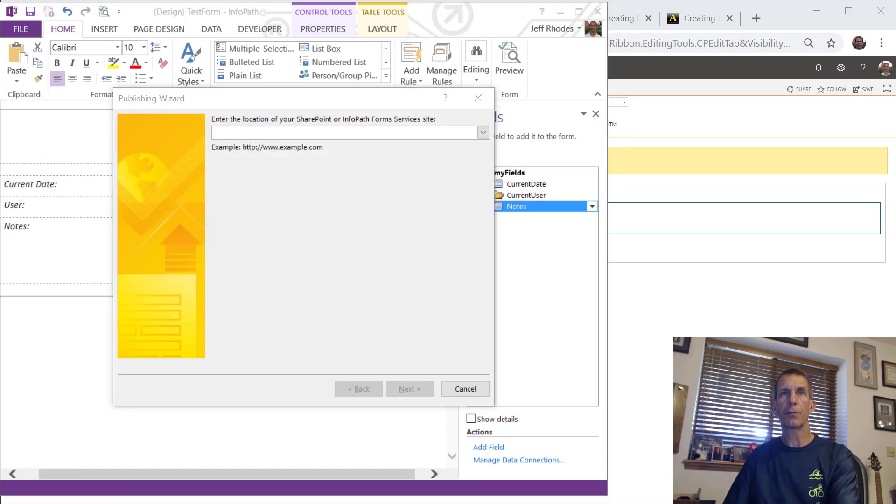
key(alt+Tab)
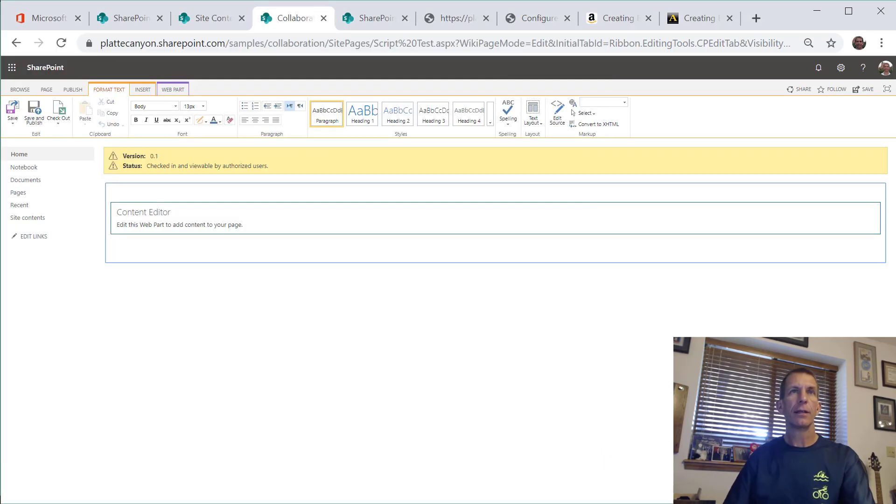
click(321, 42)
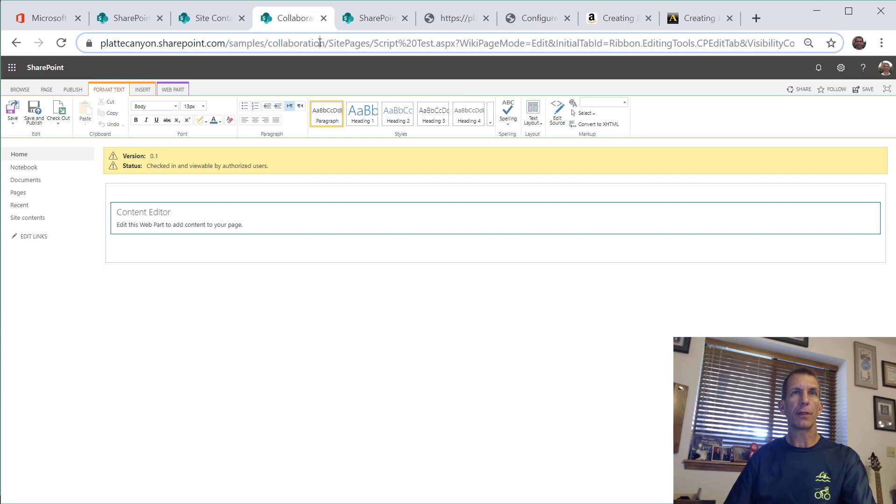
click(323, 42)
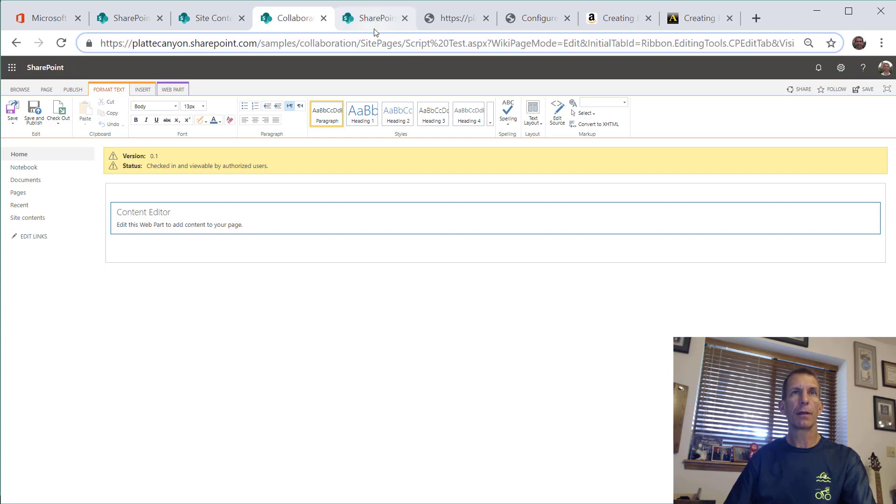
drag(361, 43, 35, 42)
key(ctrl+c)
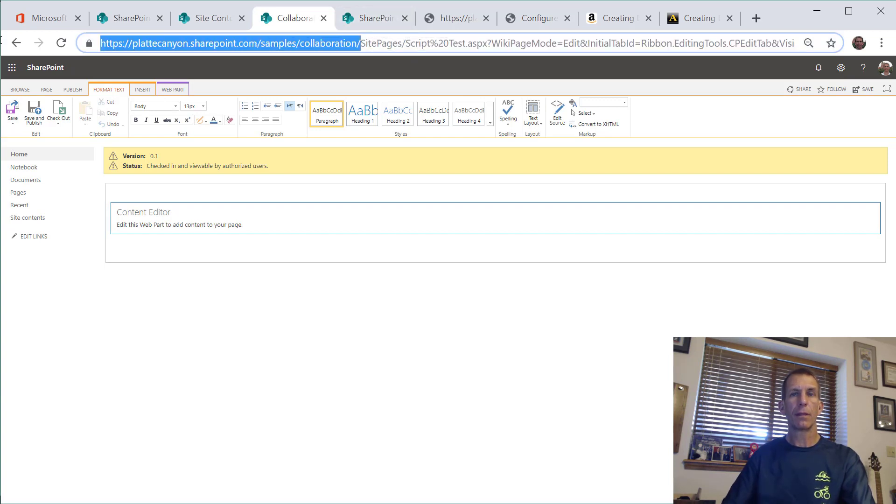
key(alt+Tab)
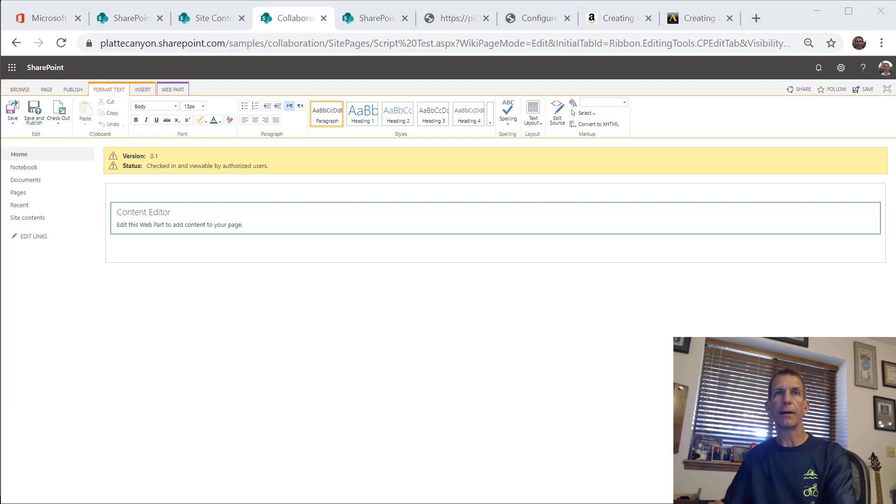
key(ctrl+v)
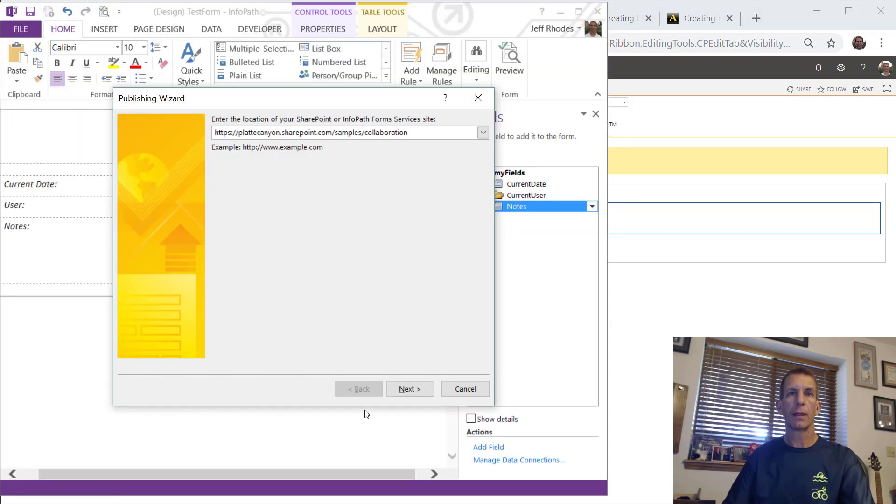
click(416, 396)
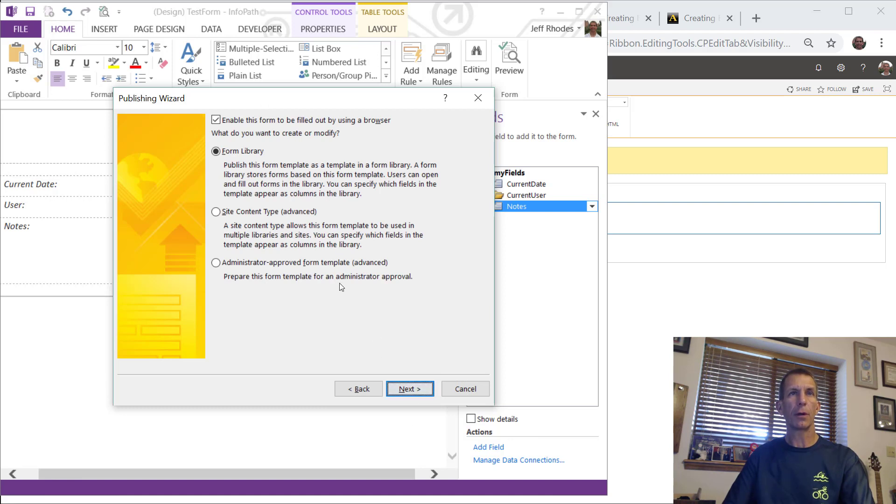
Publish it as a browser-enabled Form Library, creating a new form library named TestForms
click(398, 391)
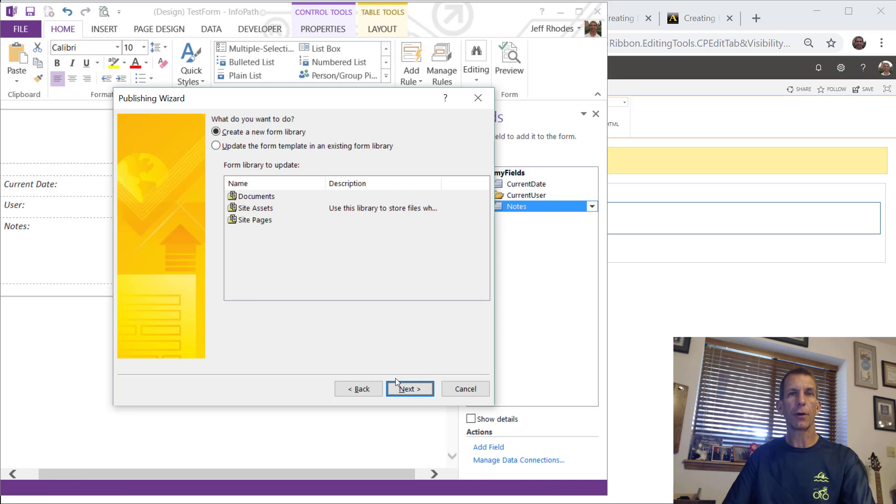
click(408, 390)
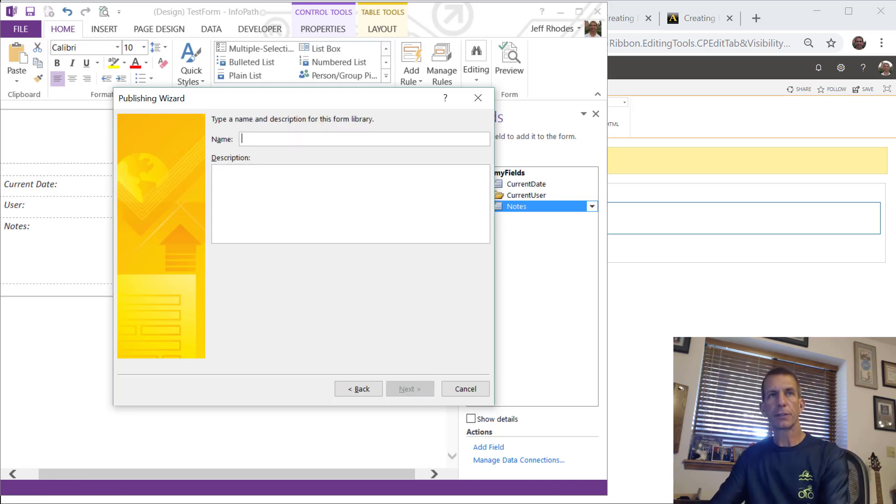
text(TestForm)
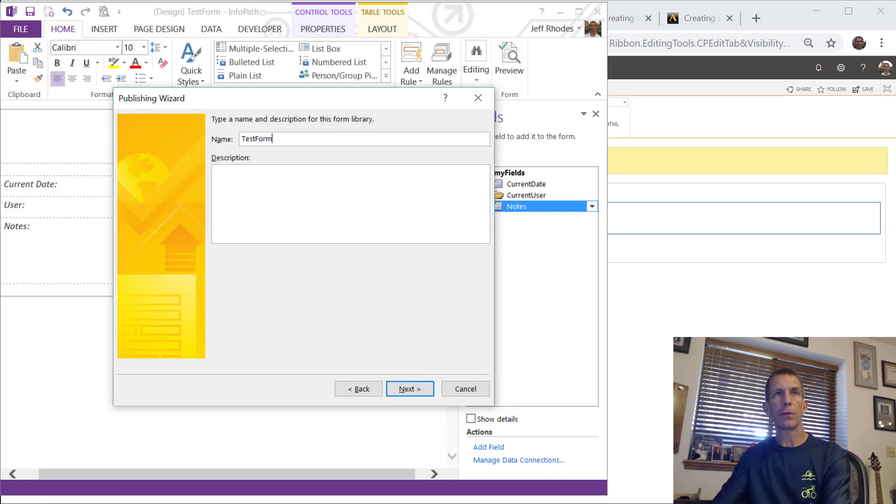
text(s)
click(416, 392)
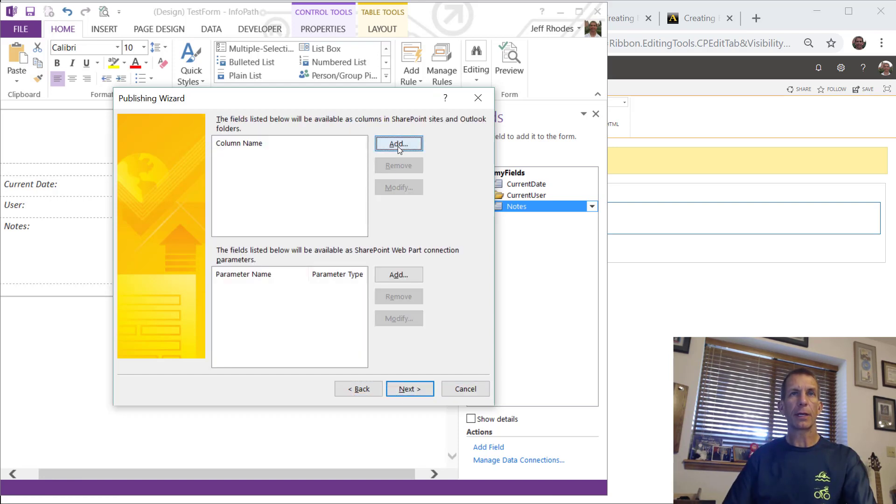
Add the CurrentDate field as a library column named Current Date
click(398, 147)
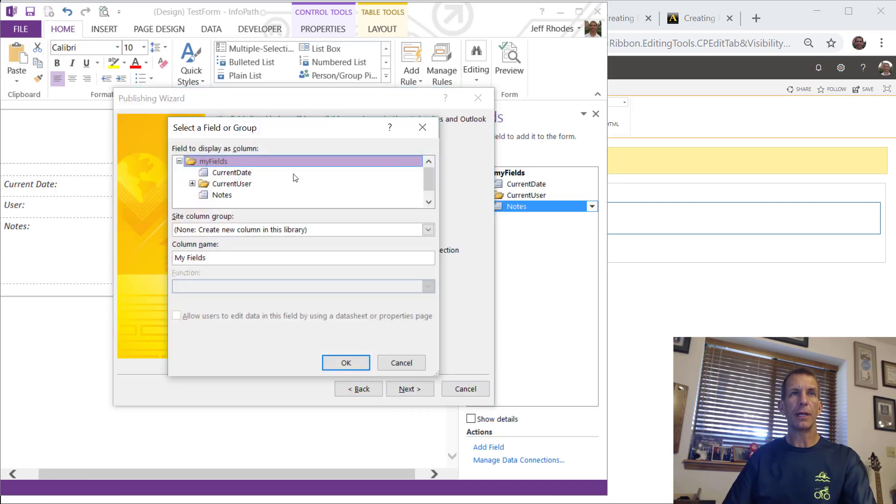
click(213, 172)
click(346, 371)
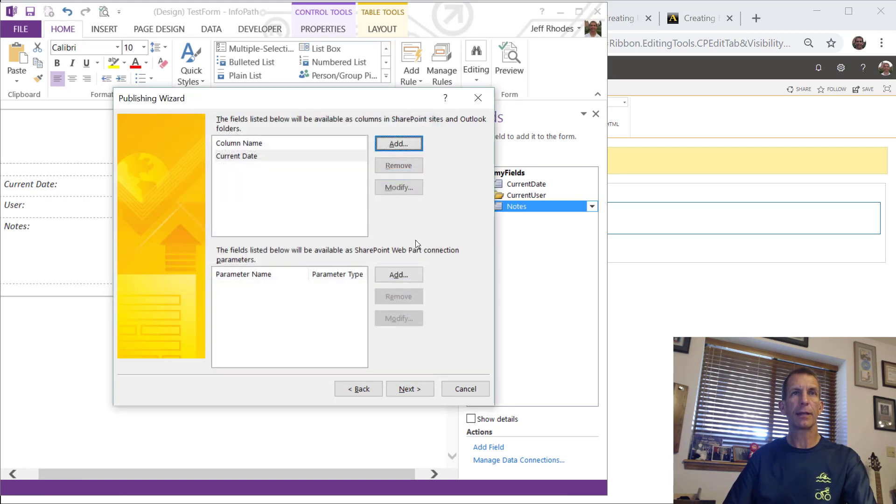
Add the DisplayName field of CurrentUser as a library column named User, using the first function
click(386, 143)
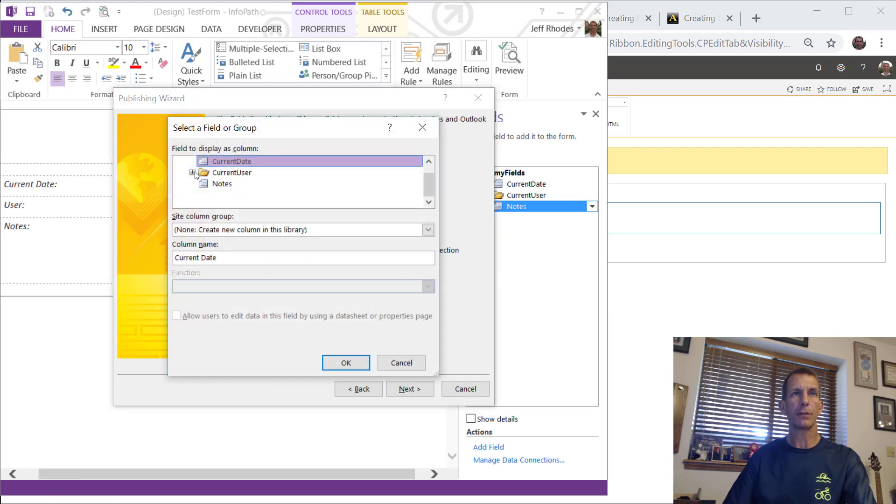
click(191, 173)
click(206, 183)
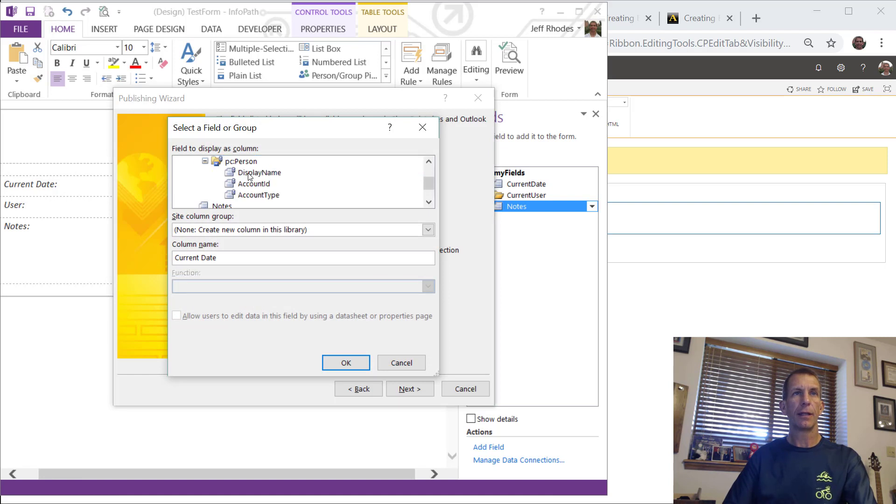
click(250, 174)
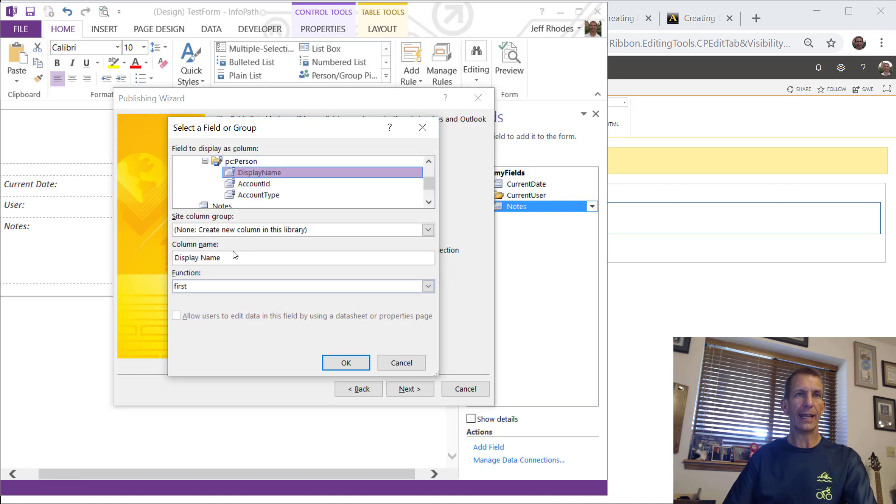
key(ctrl+a)
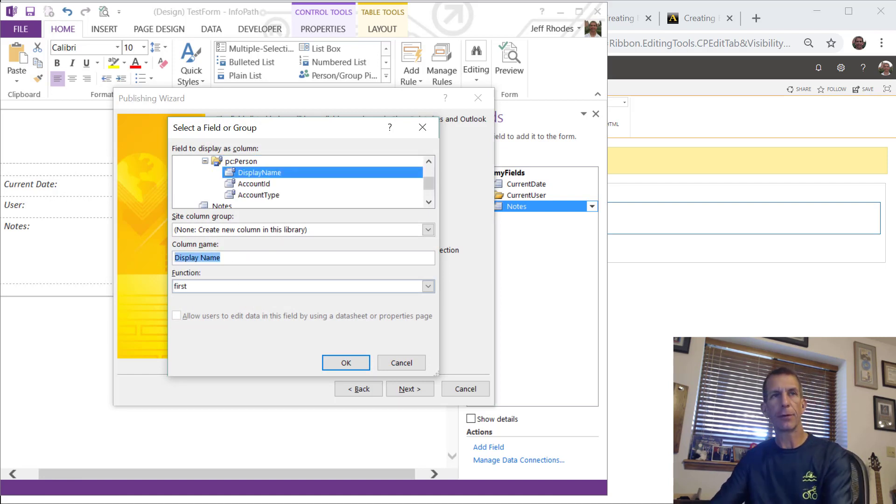
text(User)
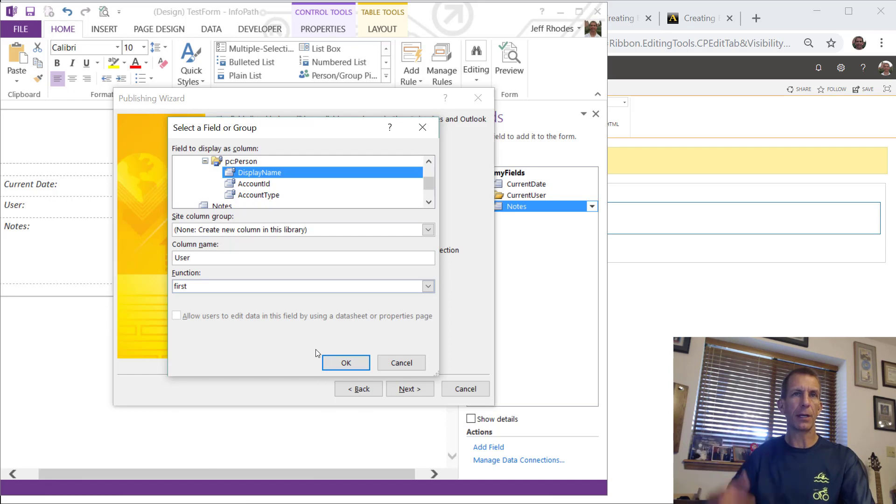
click(346, 358)
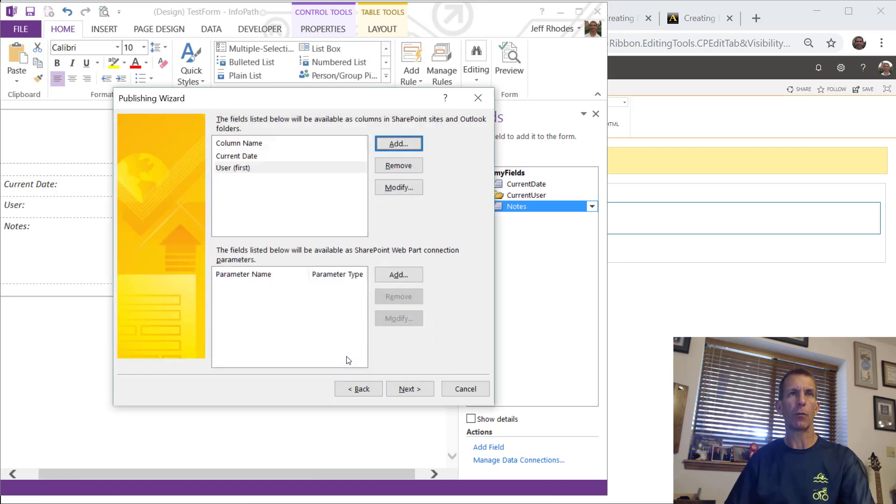
Add the Notes field as a library column named Notes, and publish the form template to the TestForms library
click(392, 144)
click(234, 195)
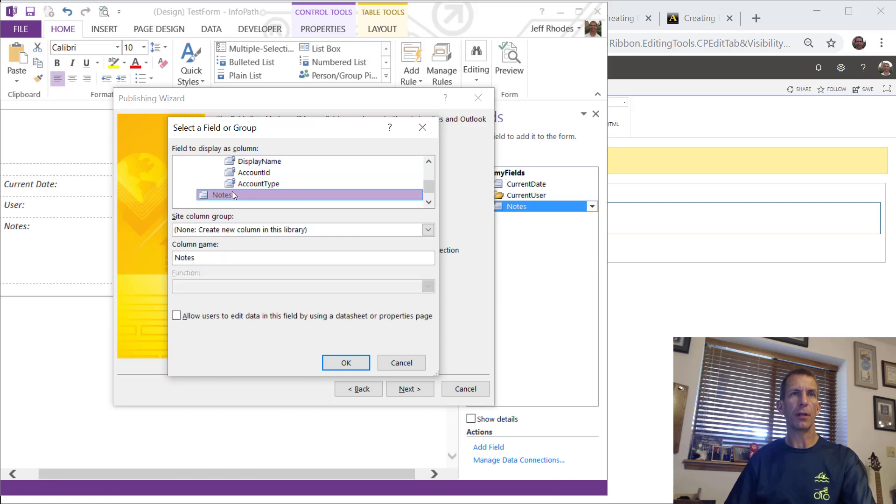
click(358, 363)
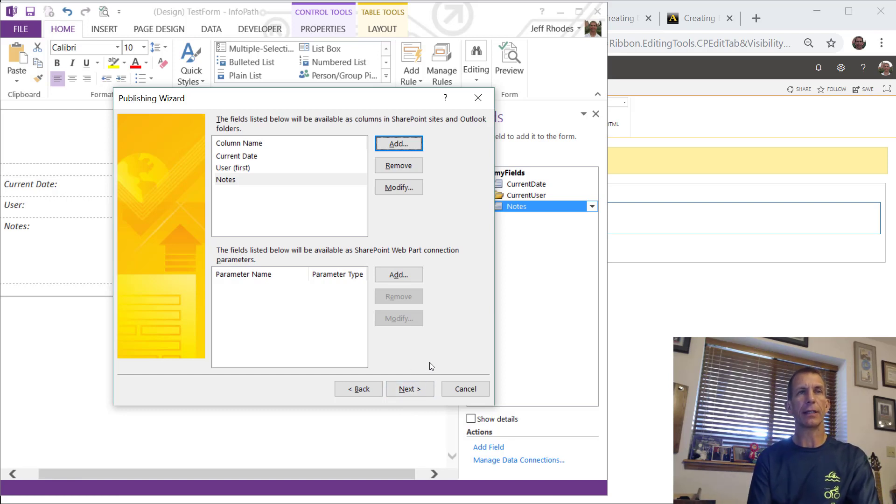
click(404, 393)
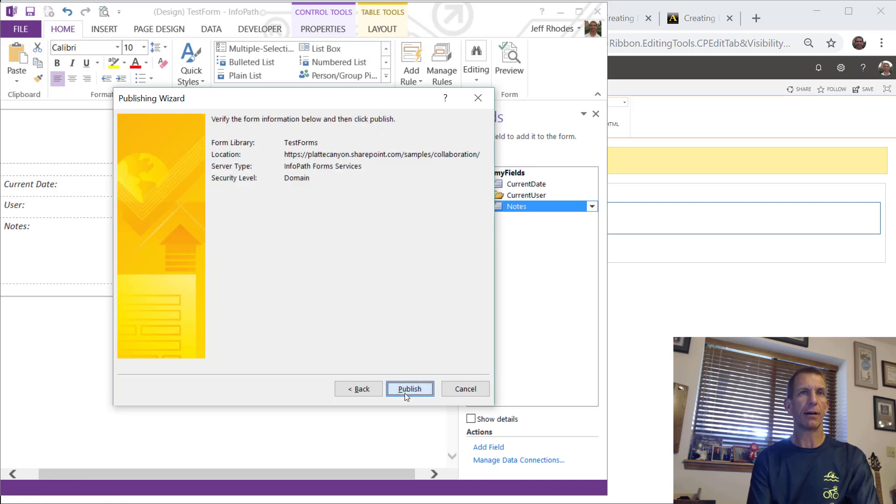
click(404, 393)
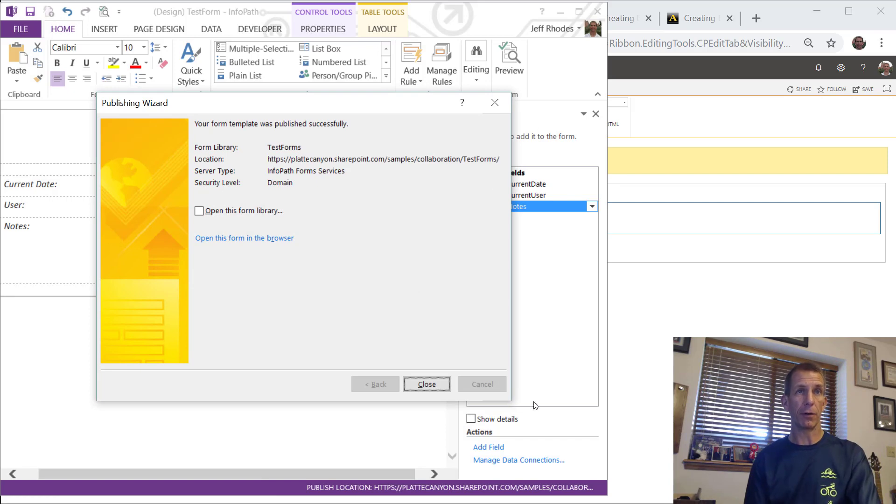
View the published form in the browser, and close it without saving an entry
click(259, 238)
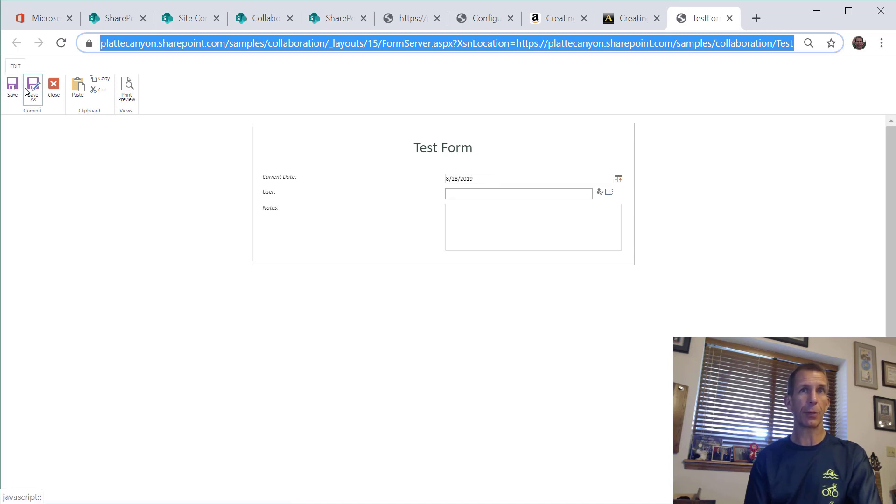
click(52, 91)
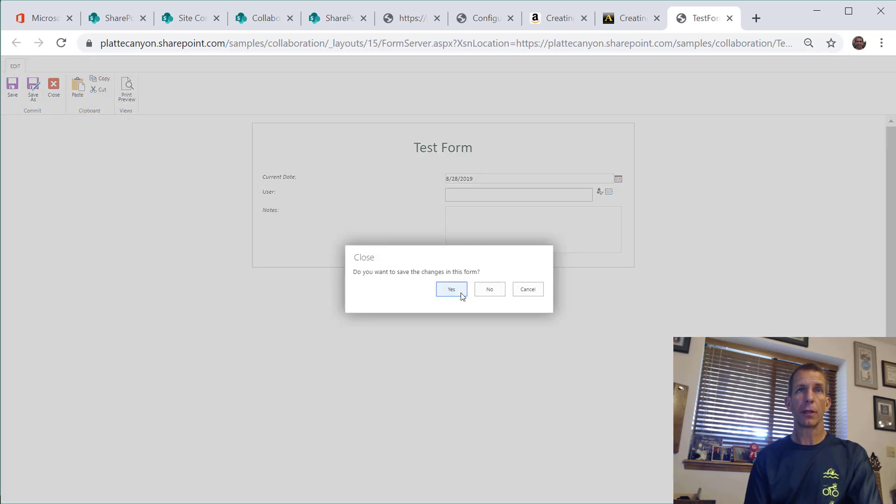
click(459, 294)
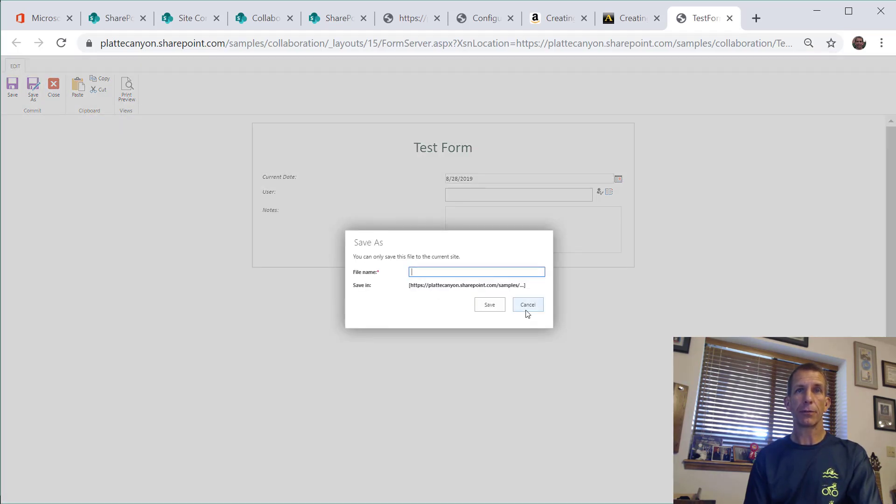
click(528, 305)
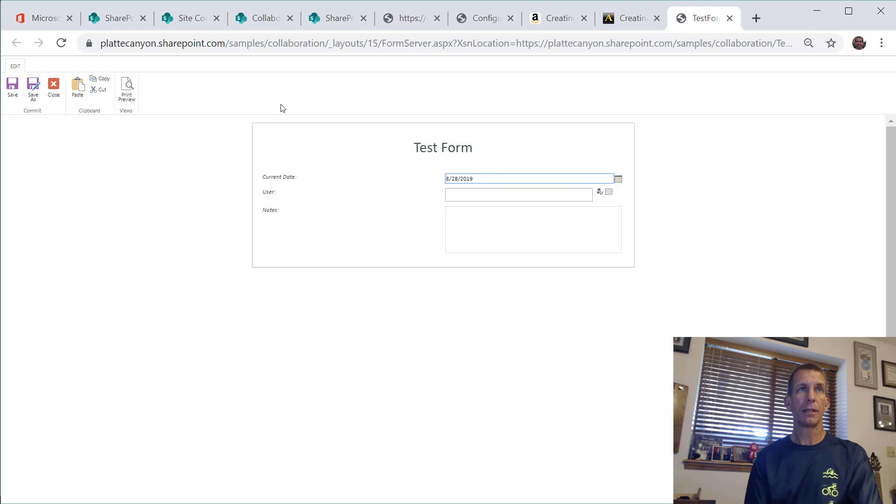
click(731, 19)
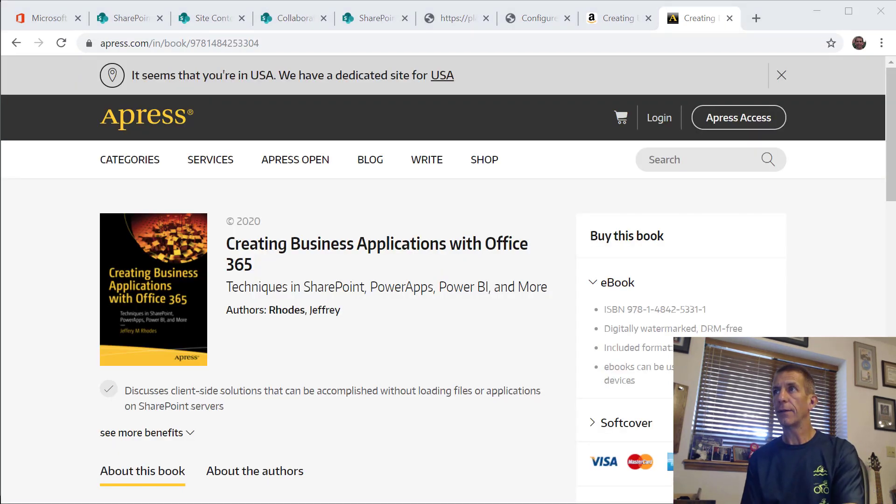
Return to InfoPath, dismiss the finished Publishing Wizard, and start a data connection that submits the form to a SharePoint library
key(alt+Tab)
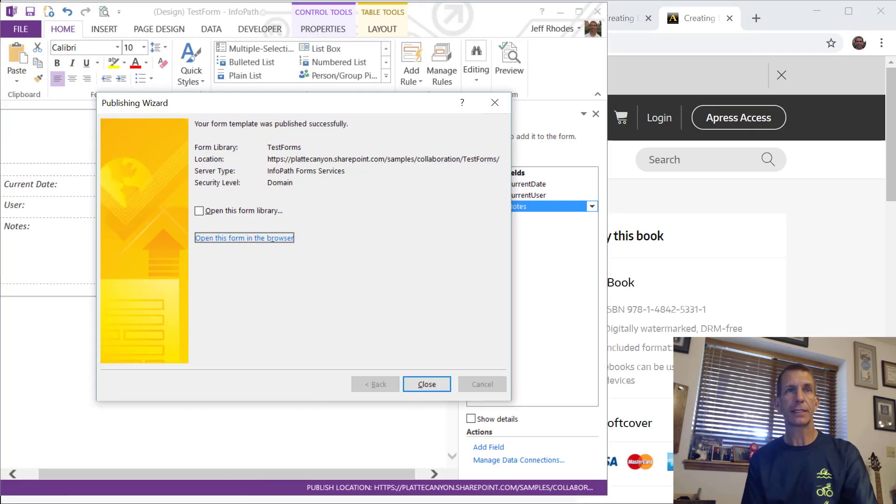
click(420, 384)
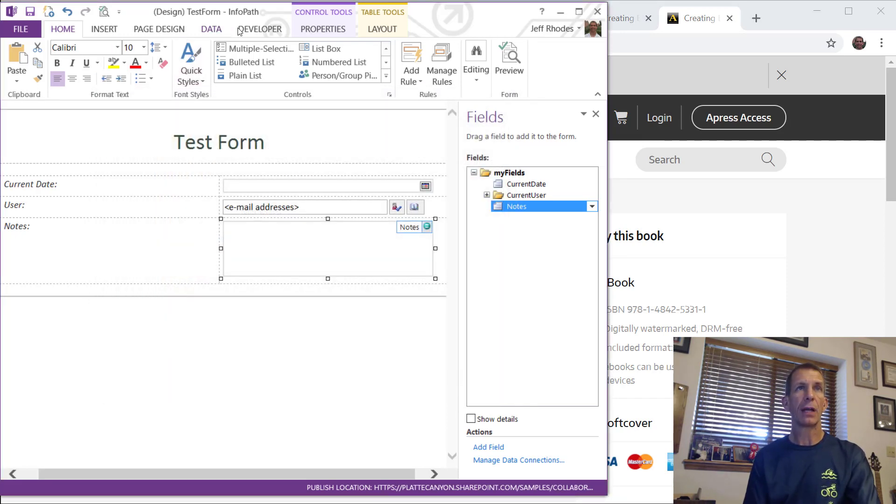
click(209, 32)
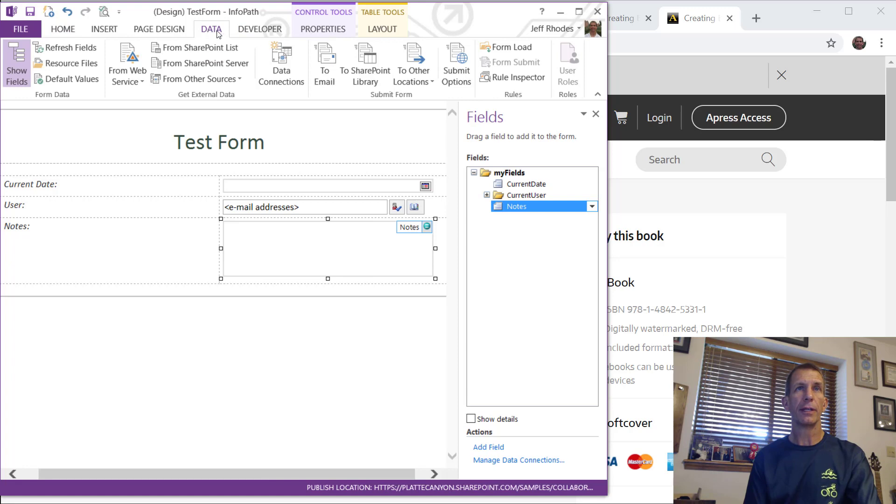
click(355, 64)
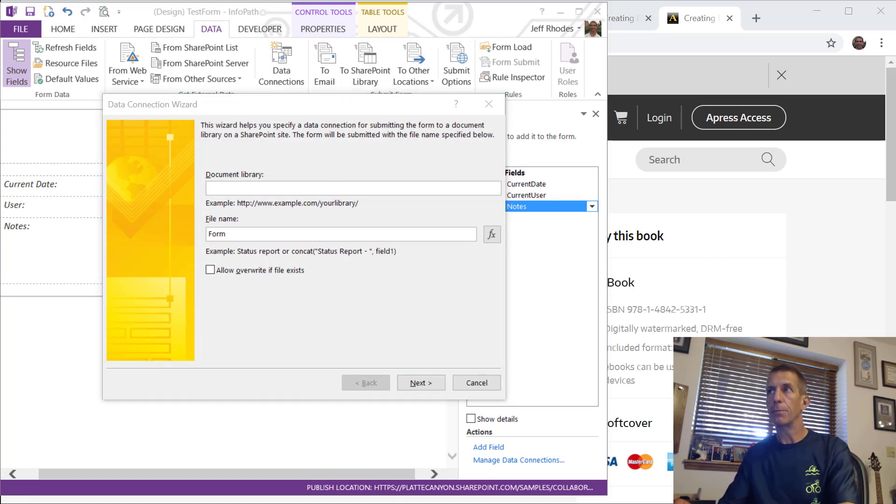
Switch to the browser and open the TestForms library from the Collaboration site's contents, discarding the unsaved Script Test page edits
key(alt+Tab)
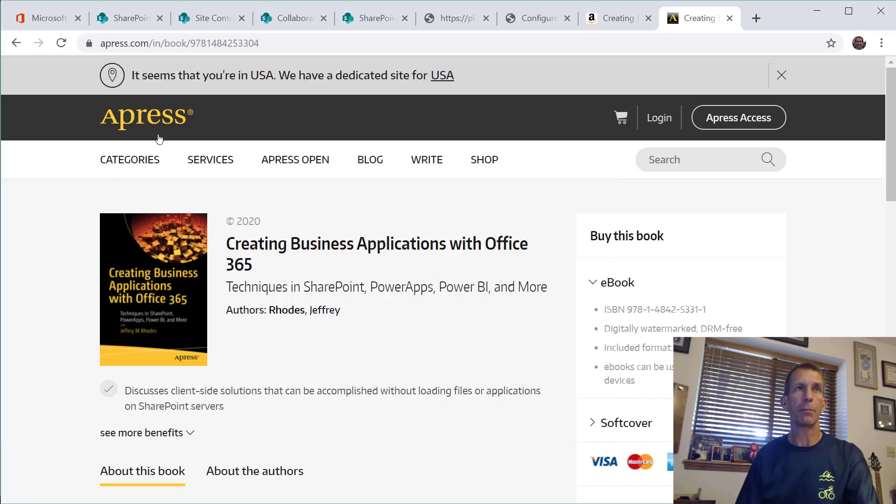
click(292, 18)
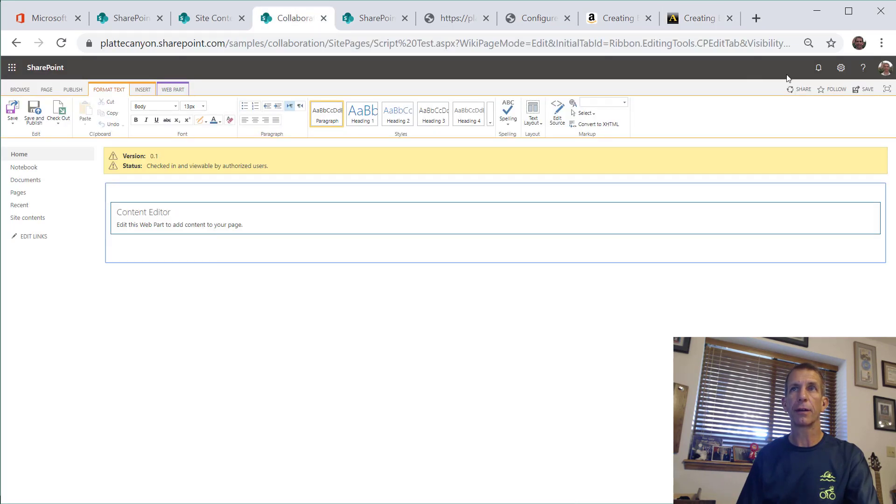
click(841, 67)
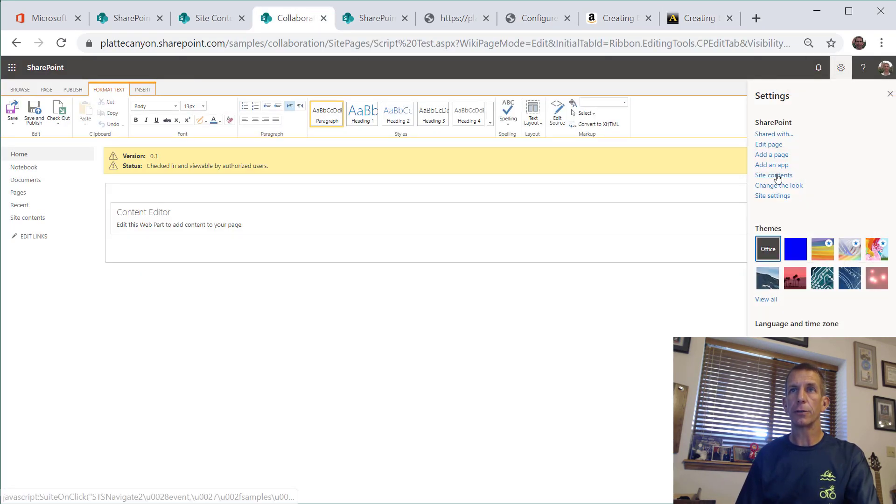
click(777, 176)
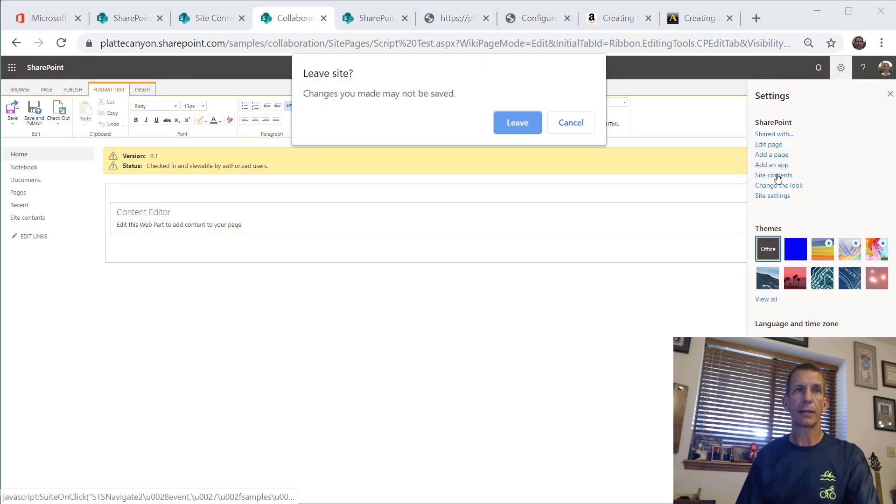
click(519, 123)
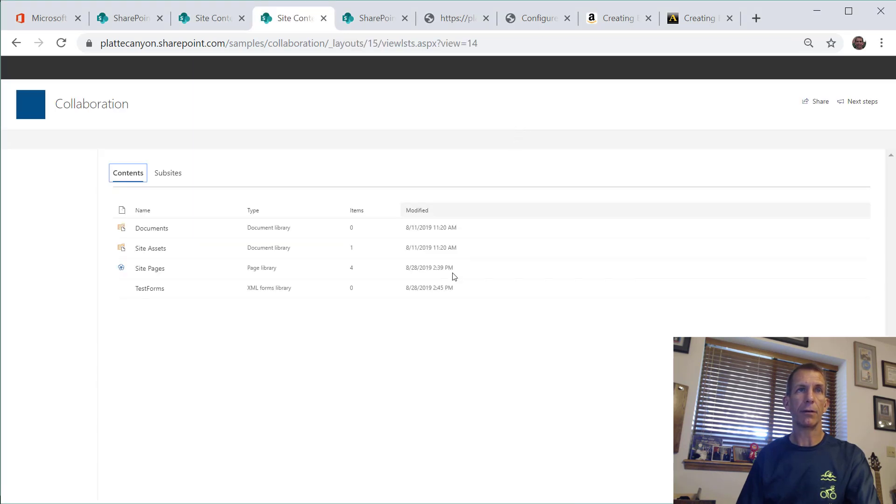
click(154, 290)
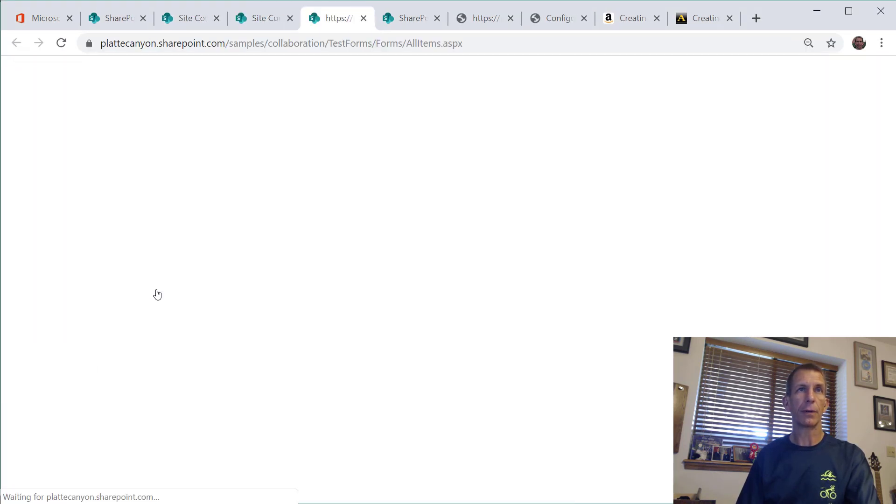
click(362, 42)
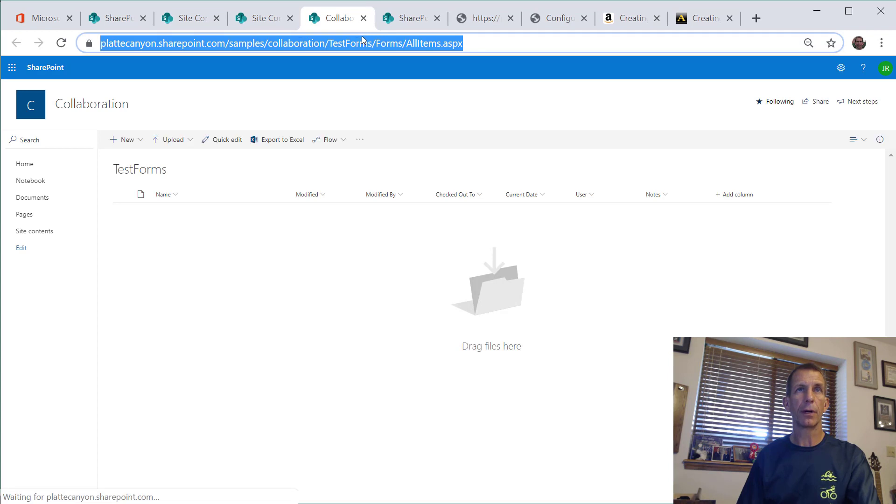
click(376, 43)
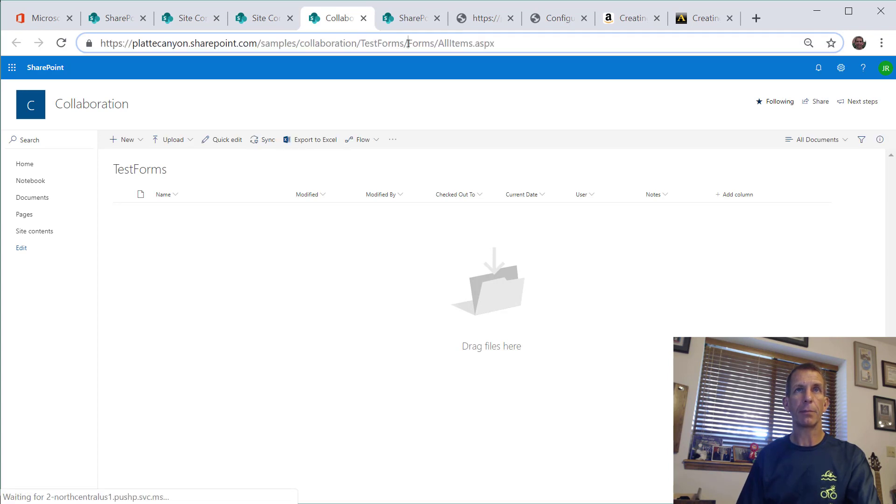
drag(408, 42, 100, 43)
key(ctrl+c)
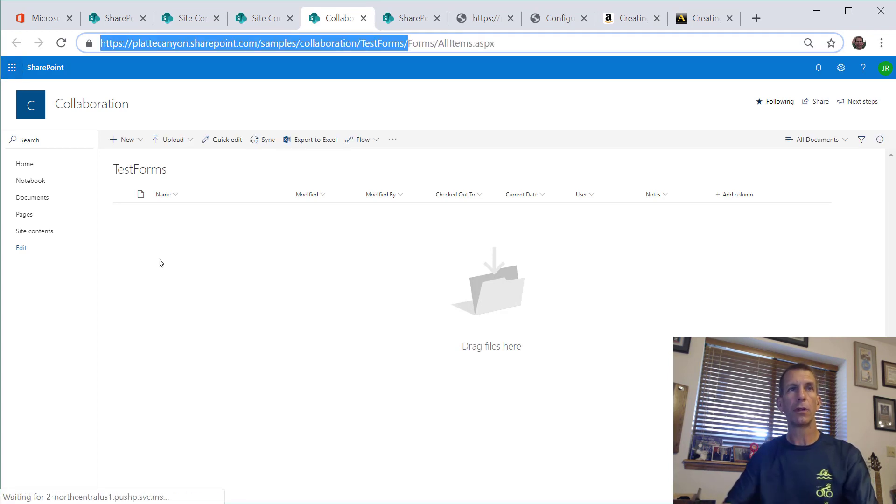
key(alt+Tab)
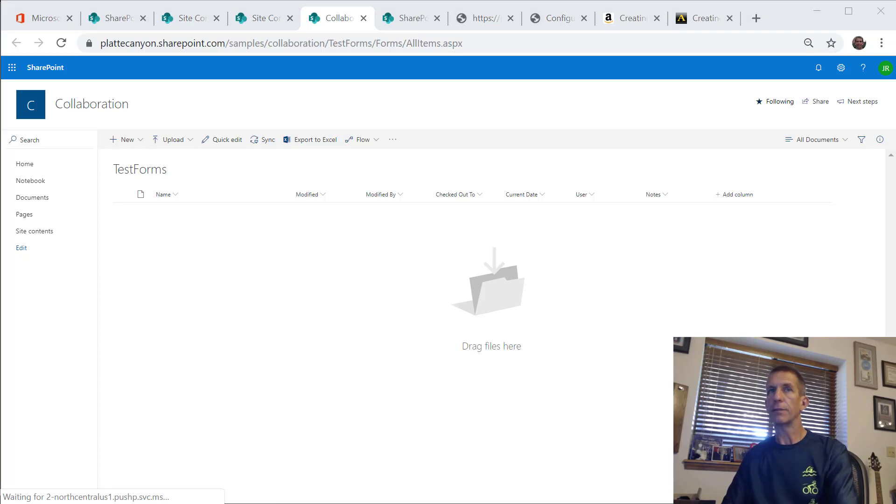
key(ctrl+v)
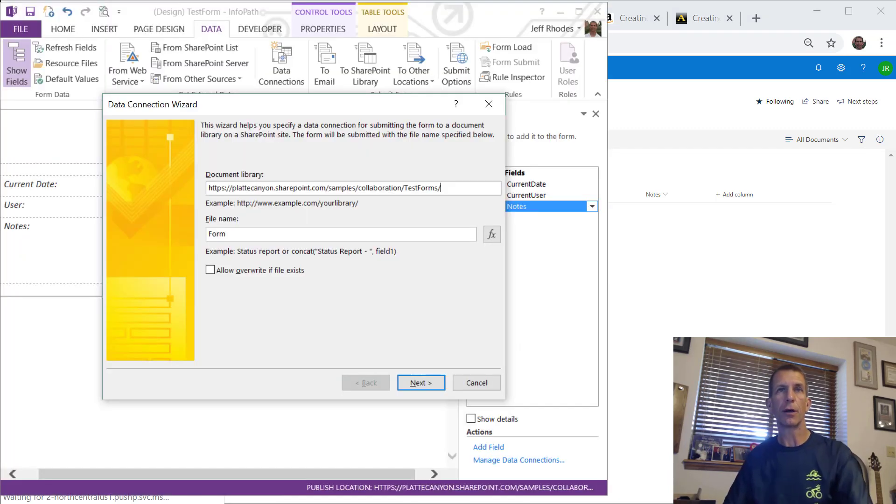
key(BackSpace)
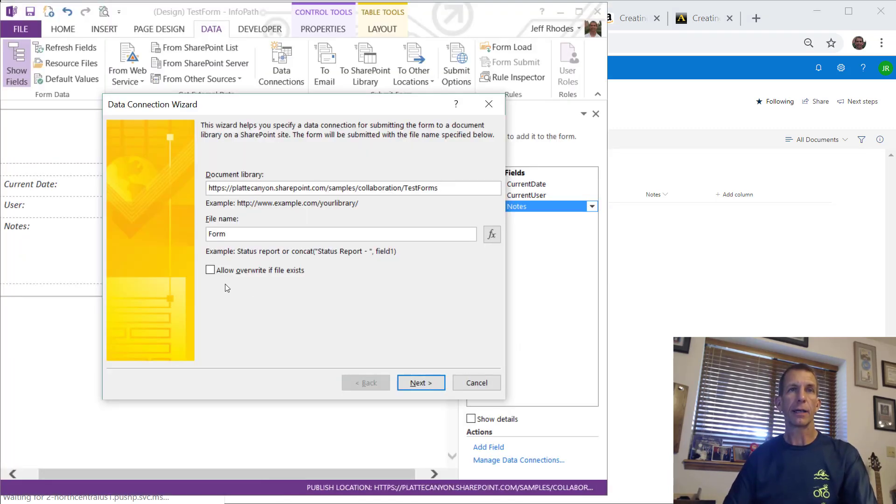
Start a formula for the submitted file name using the concat function, with CurrentUser's DisplayName as its first argument
click(491, 234)
click(245, 307)
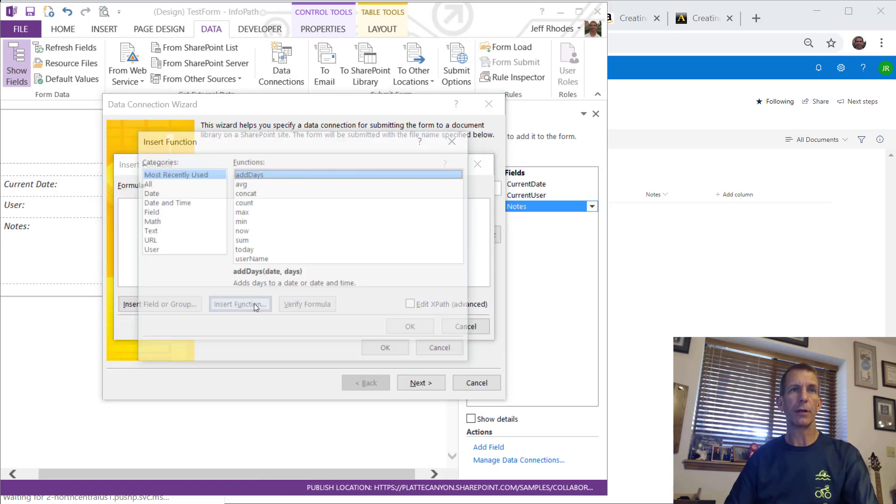
click(252, 194)
double_click(251, 198)
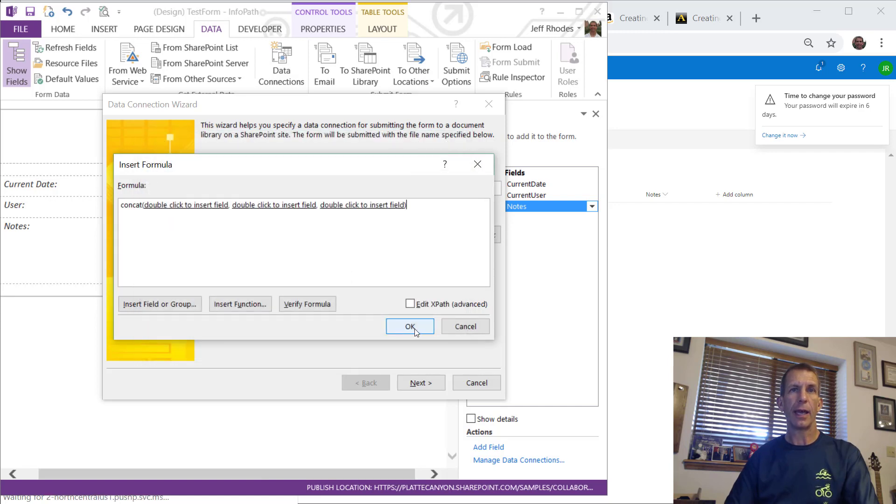
double_click(209, 204)
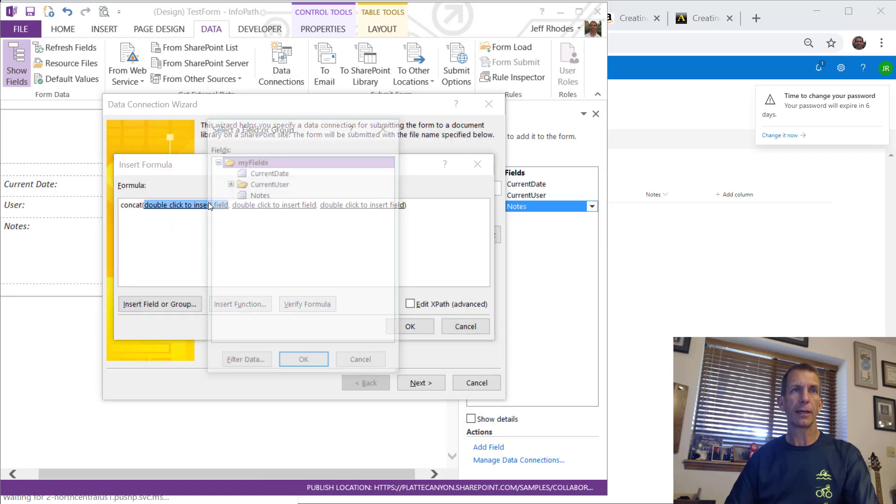
click(231, 183)
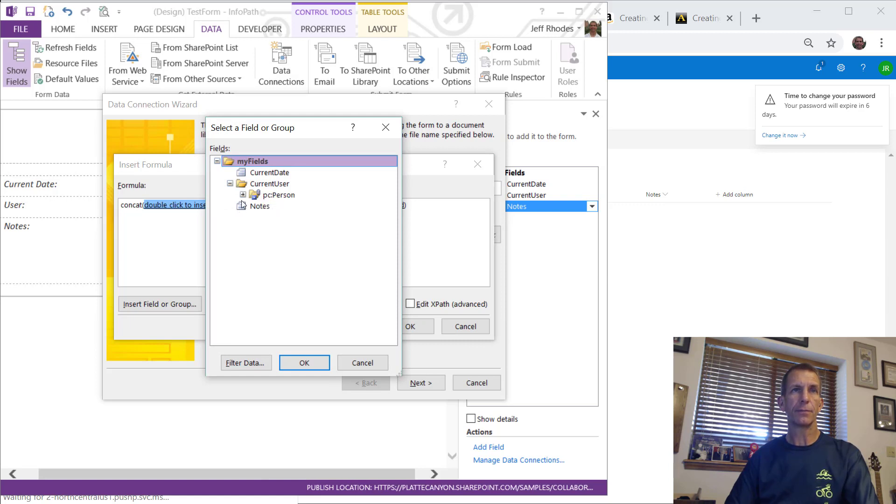
click(242, 195)
click(291, 206)
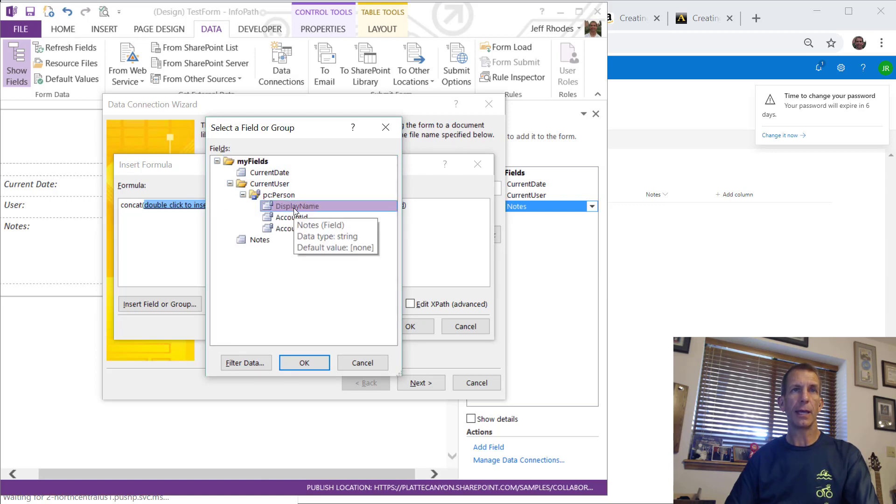
click(314, 362)
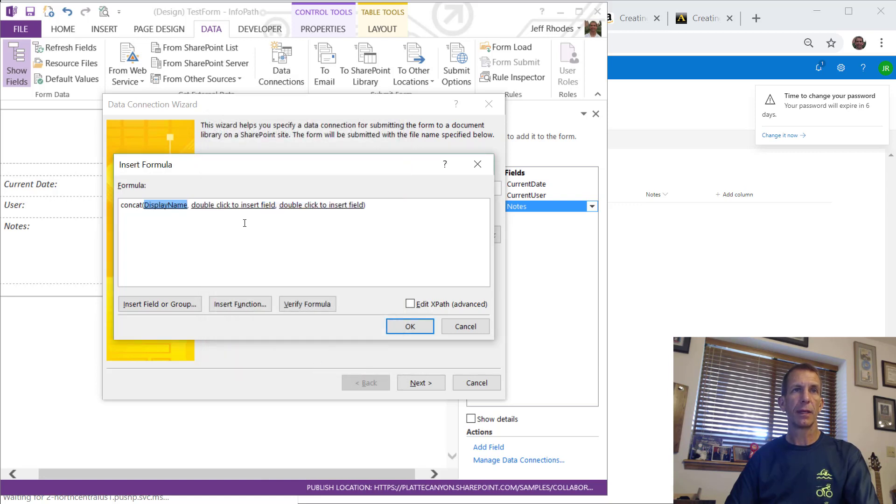
Complete the file name formula as concat(DisplayName, "-", CurrentDate) and apply it to the connection
double_click(234, 205)
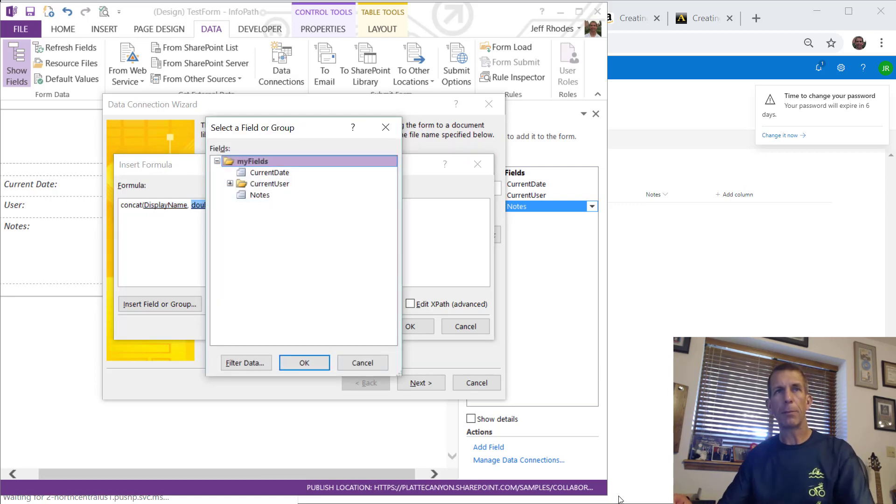
click(362, 362)
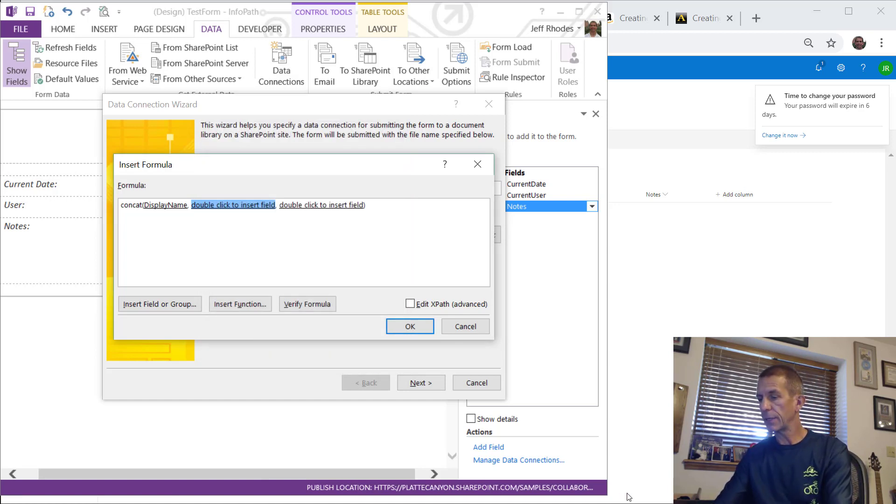
text("-")
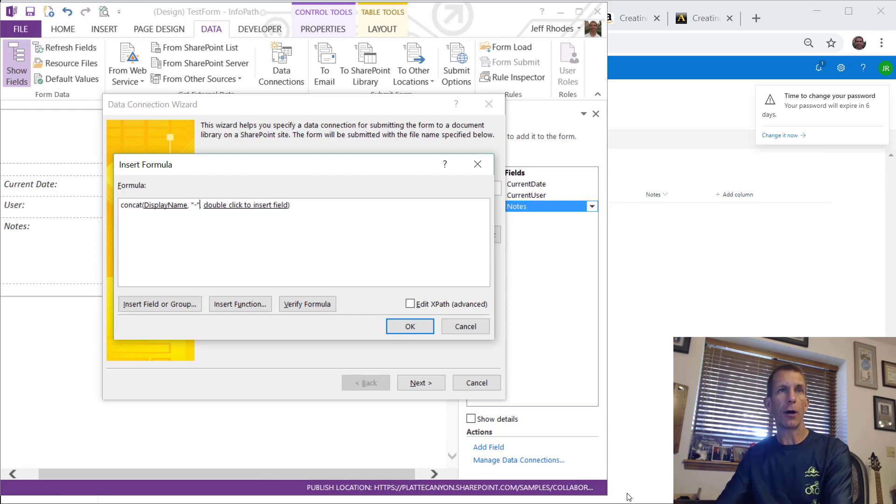
click(260, 205)
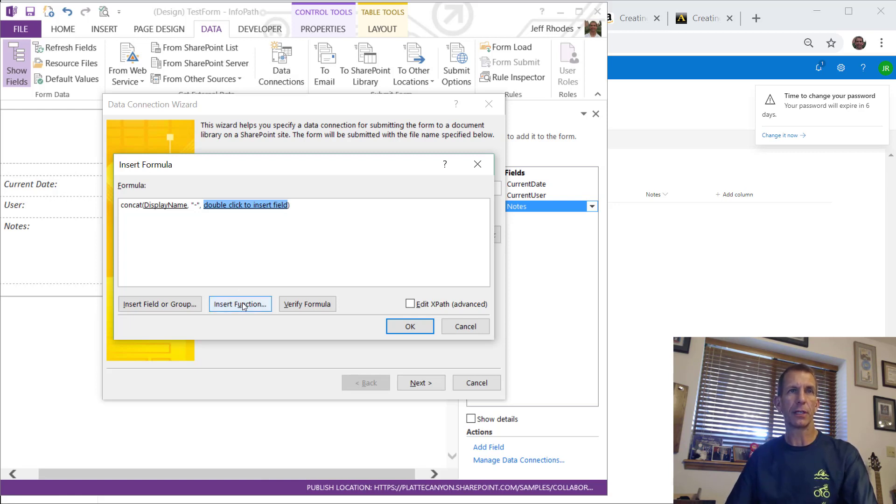
double_click(252, 209)
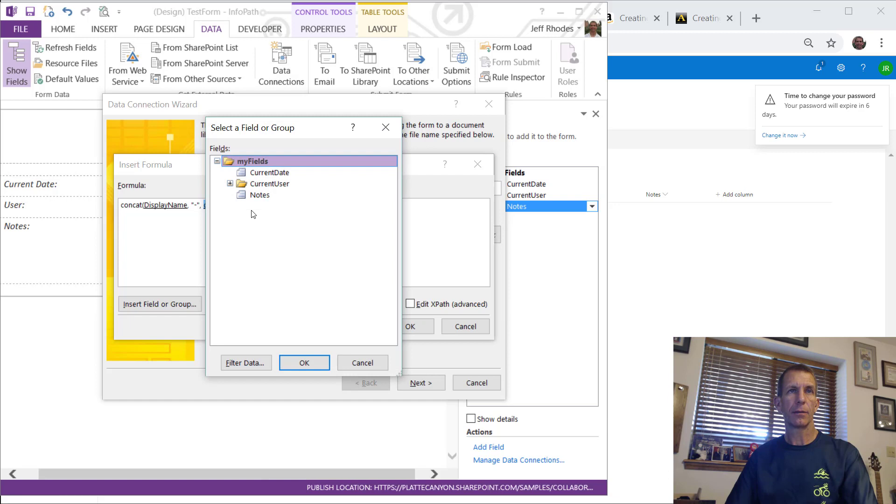
click(245, 172)
click(305, 363)
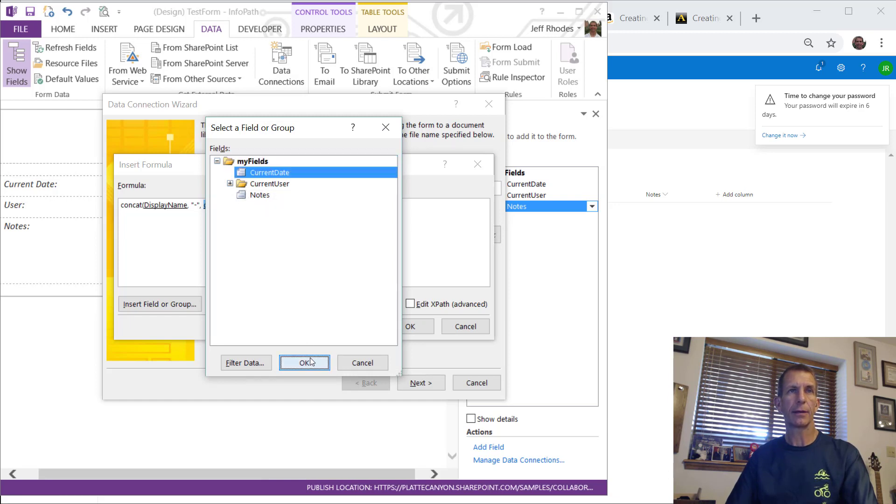
click(407, 327)
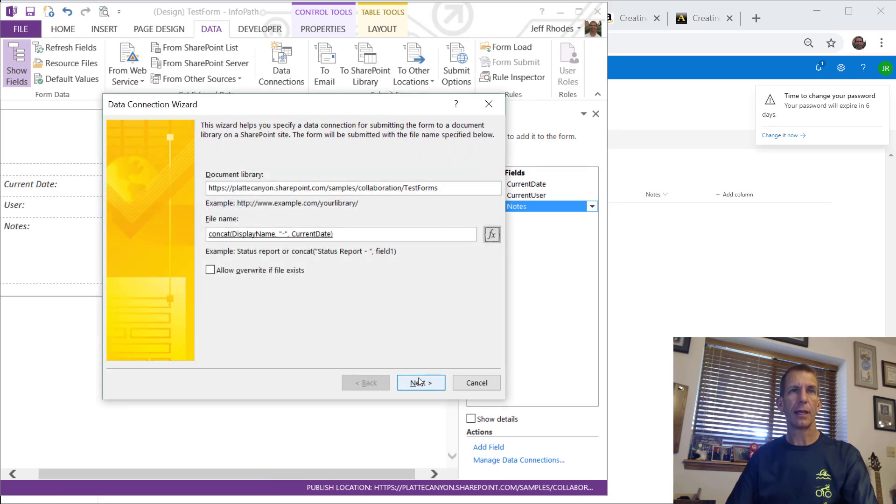
Allow overwriting existing files and finish the connection as the default submit connection named SharePoint Library Submit
click(224, 272)
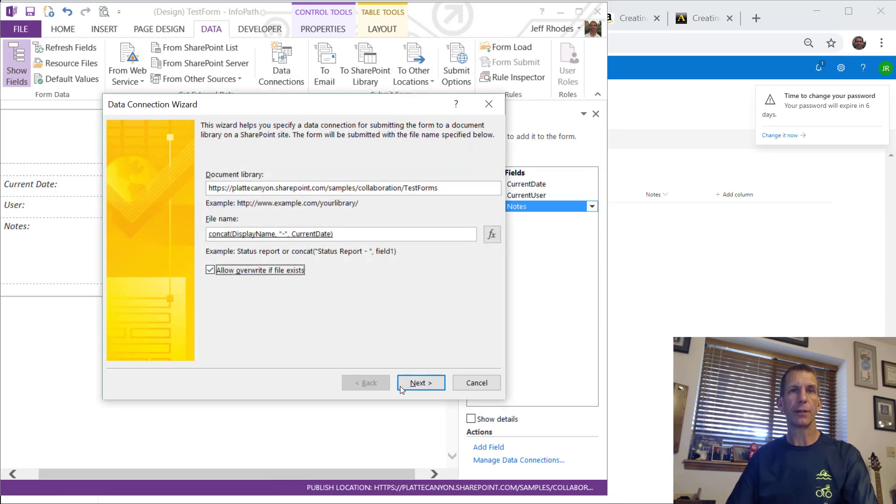
click(420, 384)
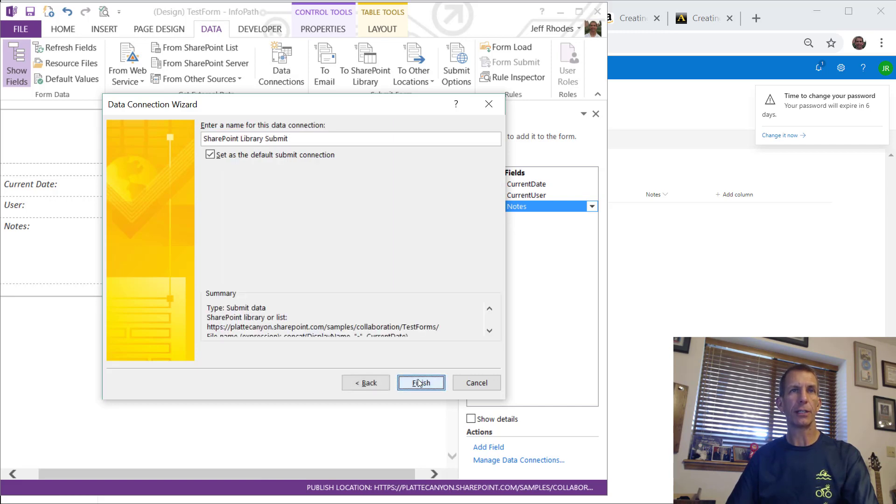
click(418, 382)
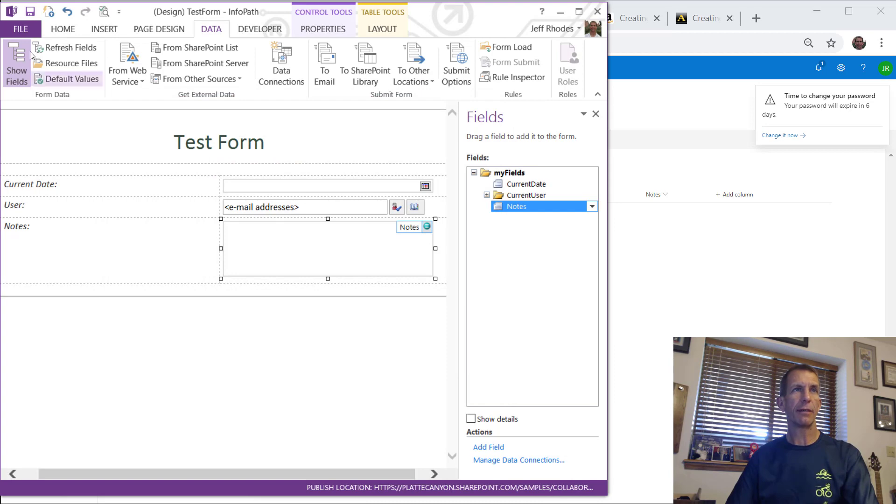
Remove the Save and Save As commands from the form's web browser options
click(21, 30)
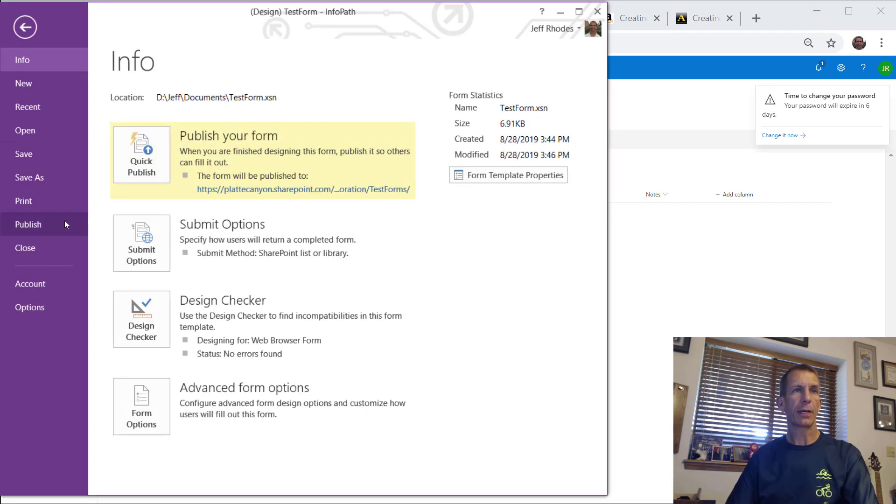
click(155, 408)
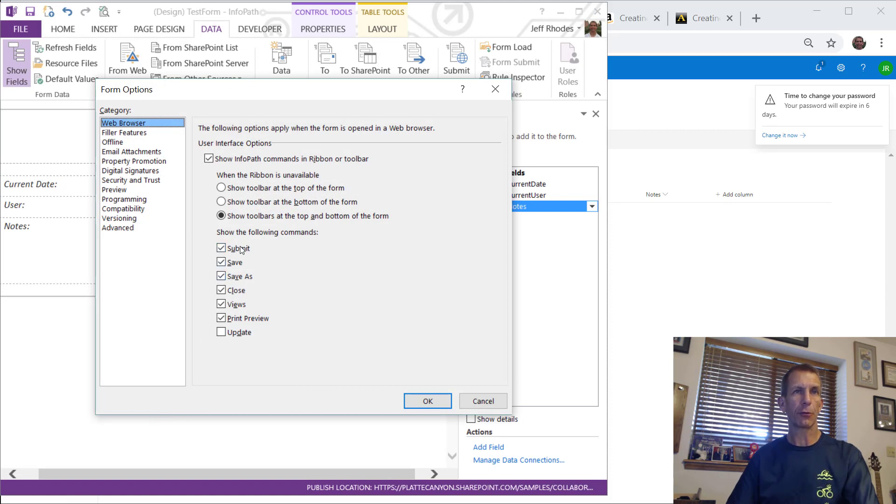
click(230, 266)
click(222, 277)
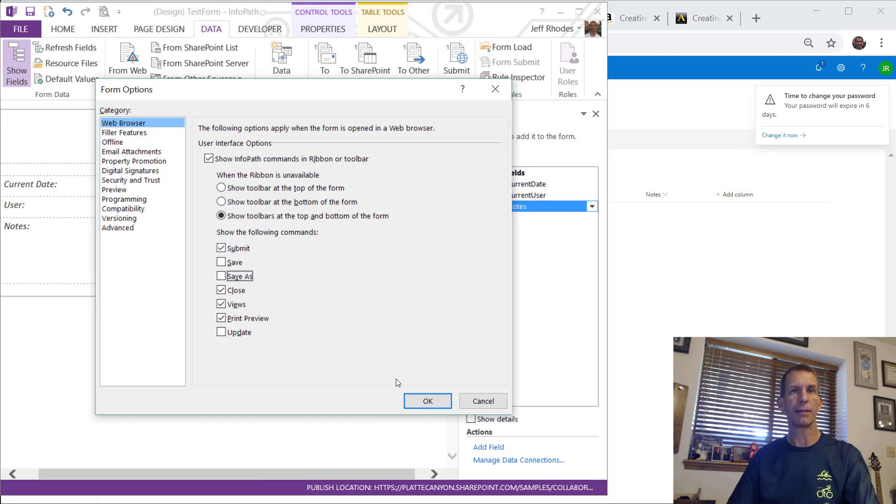
click(427, 400)
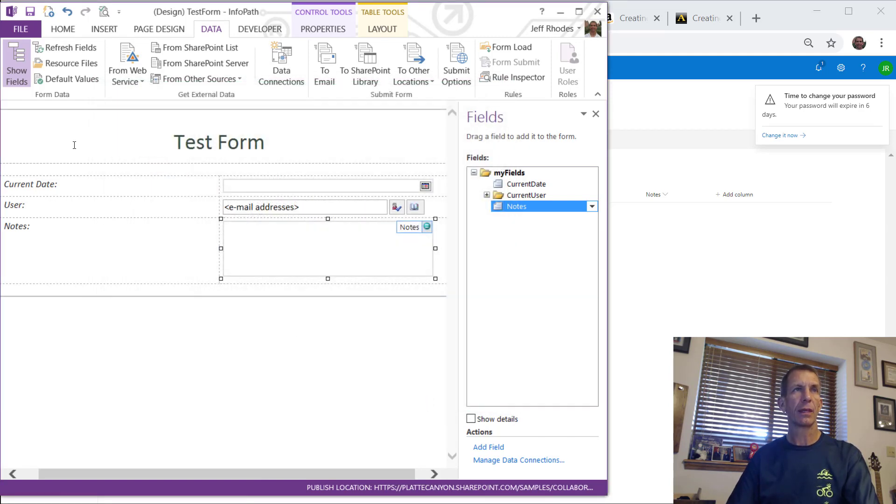
Republish the updated form template to the TestForms library with Quick Publish
click(16, 29)
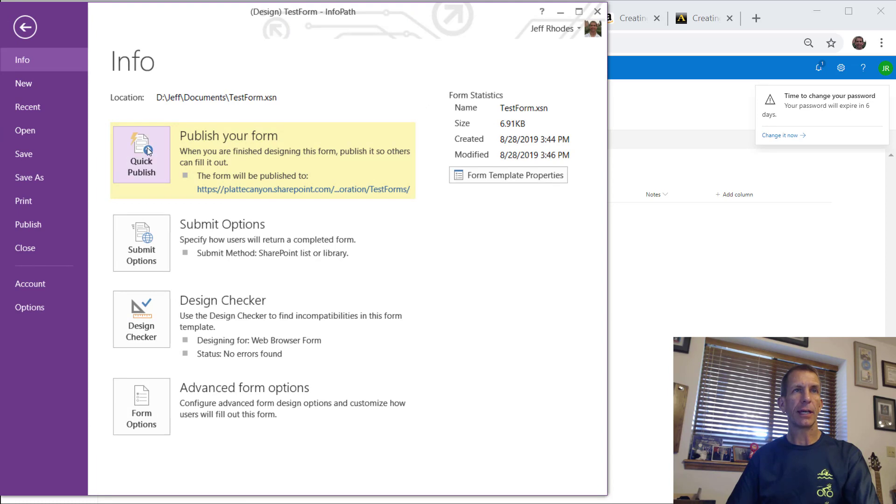
click(148, 151)
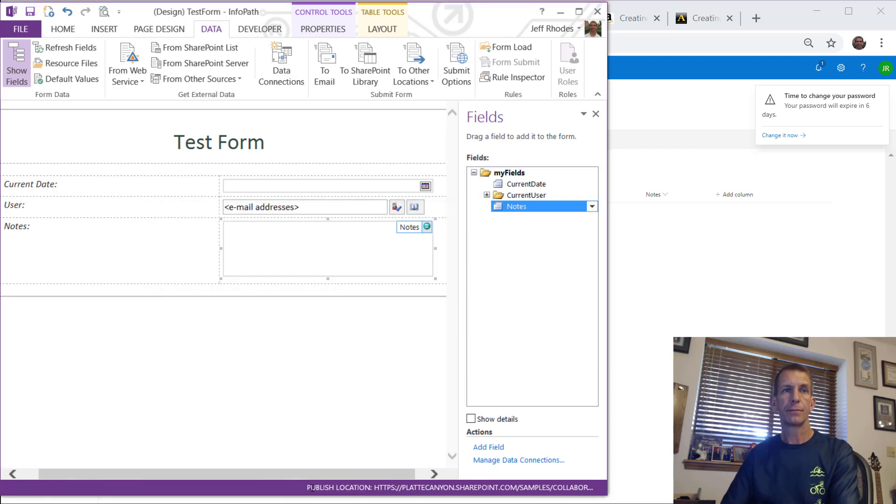
click(312, 488)
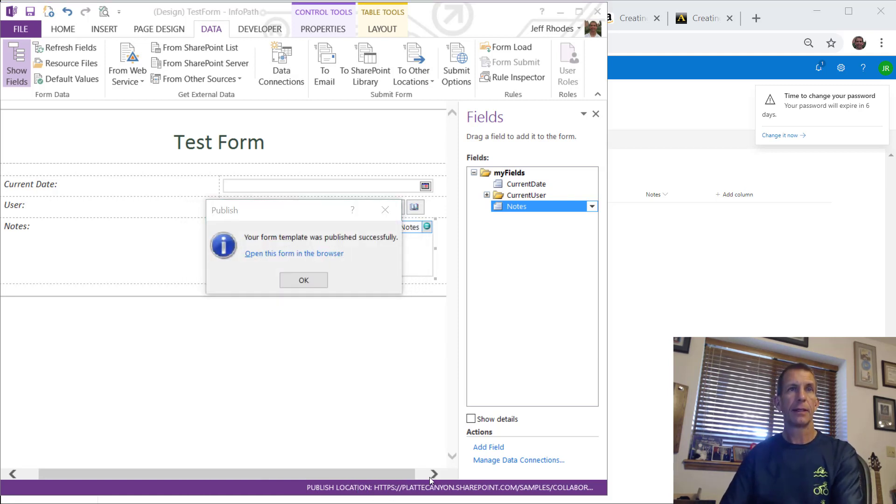
Switch to the browser and start a new form entry from the TestForms library
key(alt+Tab)
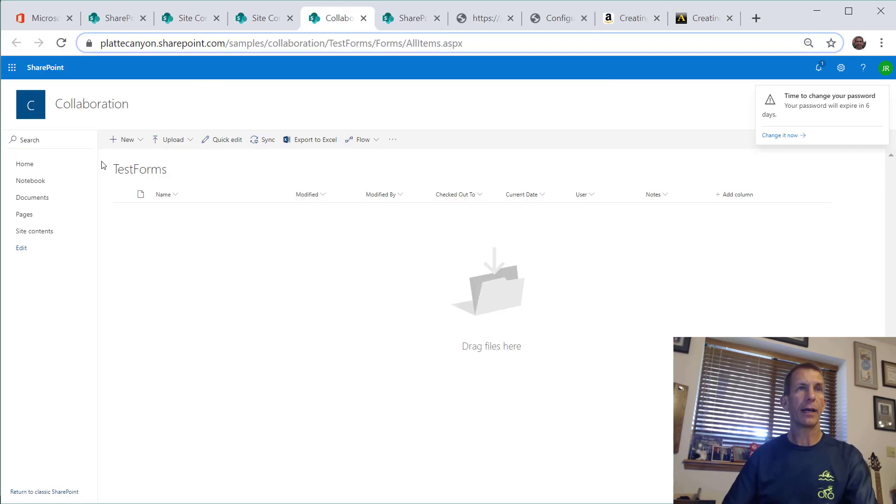
click(131, 142)
click(135, 182)
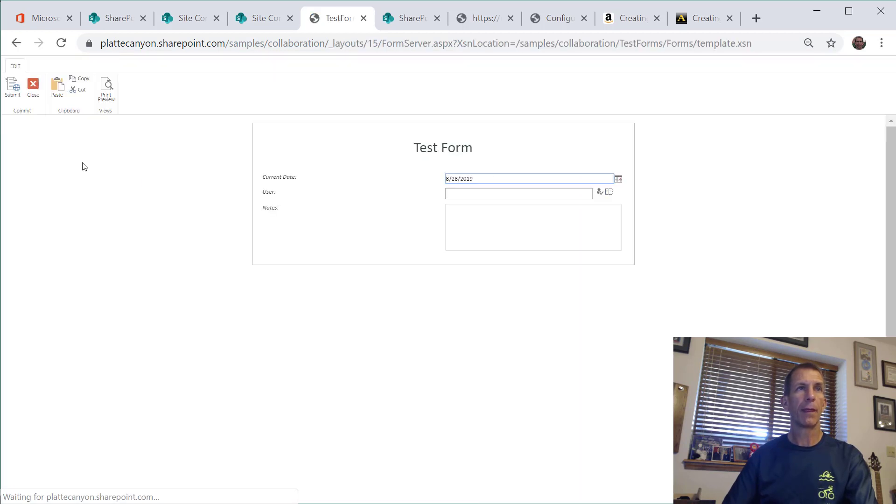
Search the people directory by surname and fill the User field with the matching person who has an e-mail address listed
click(482, 194)
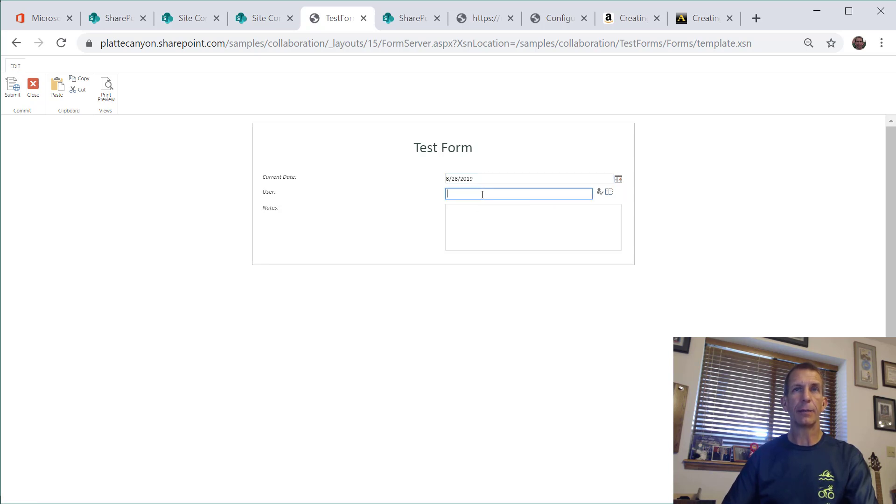
click(609, 192)
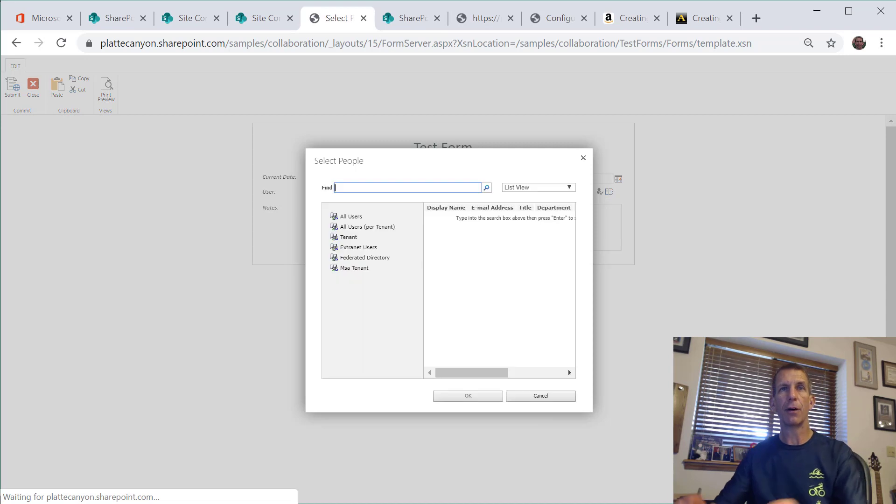
text(rhodes)
key(Return)
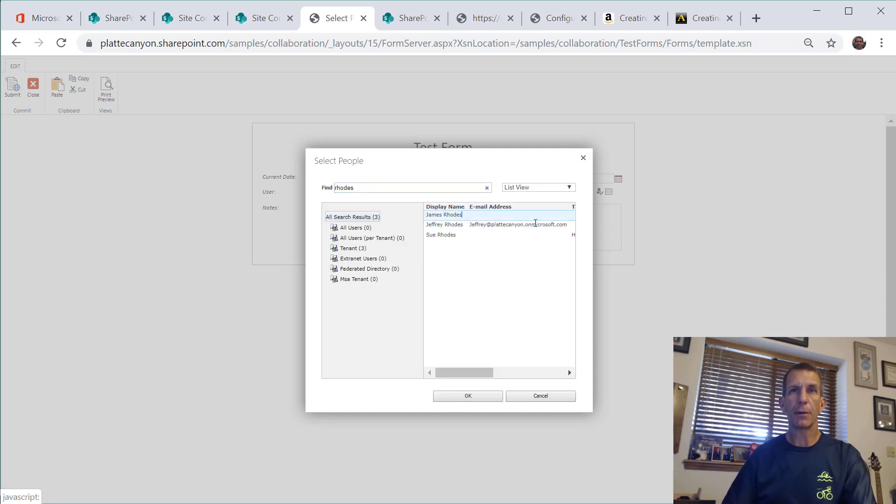
click(535, 224)
click(490, 400)
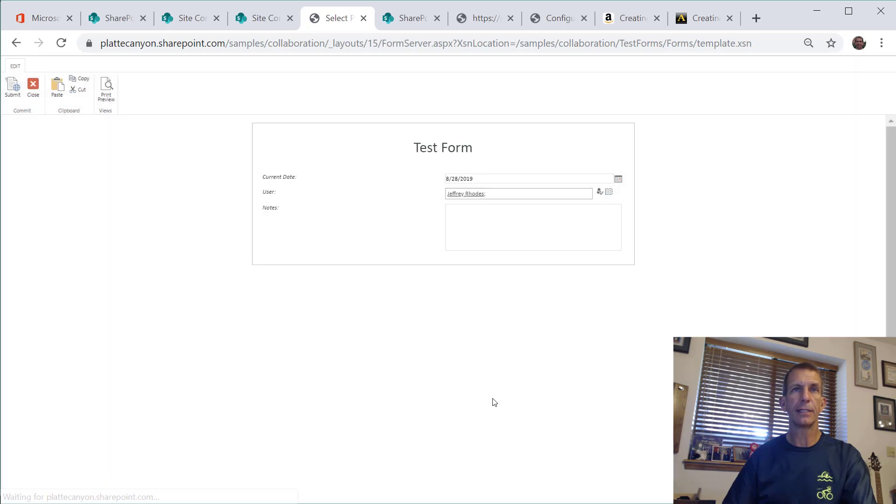
Enter "These are some notes." in the Notes field and submit the form
click(524, 232)
text(These are some no)
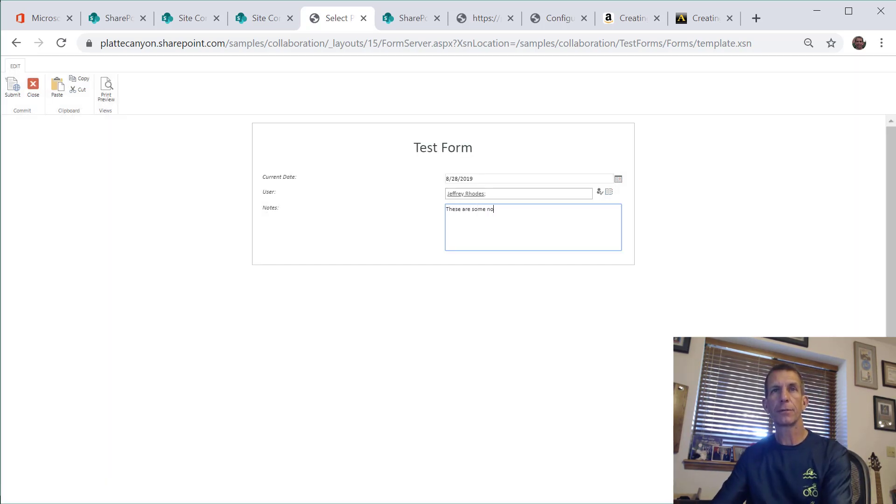
text(tes.)
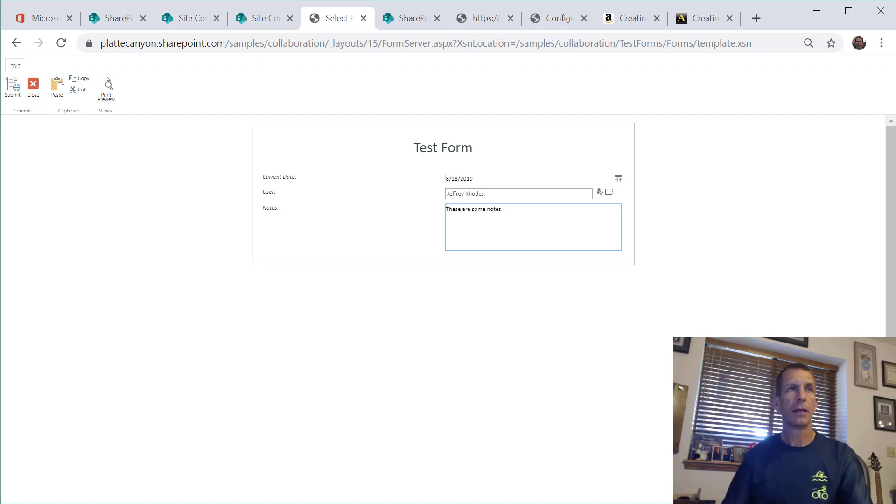
click(17, 96)
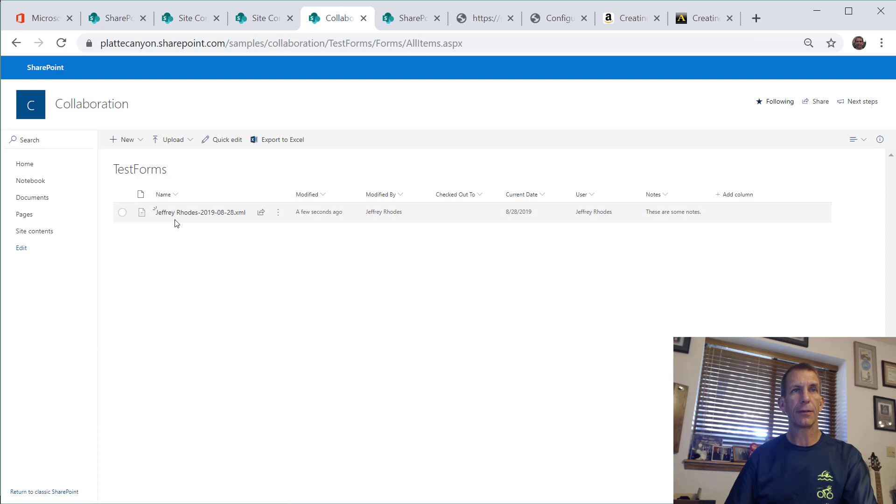
Open the submitted entry from the TestForms library to review it, and close the form without resubmitting
click(226, 219)
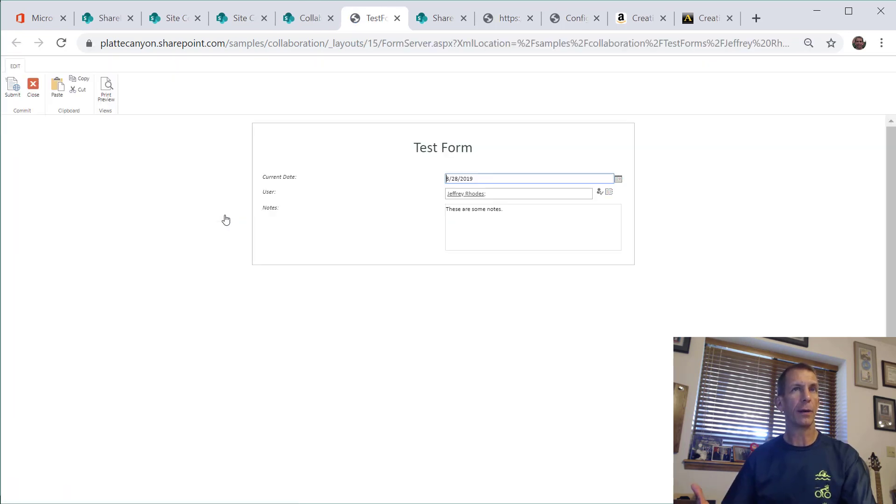
click(33, 98)
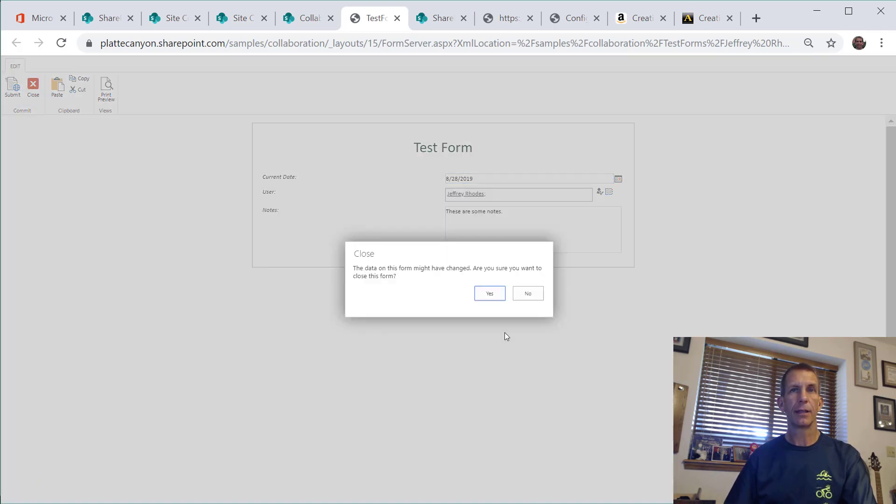
click(484, 296)
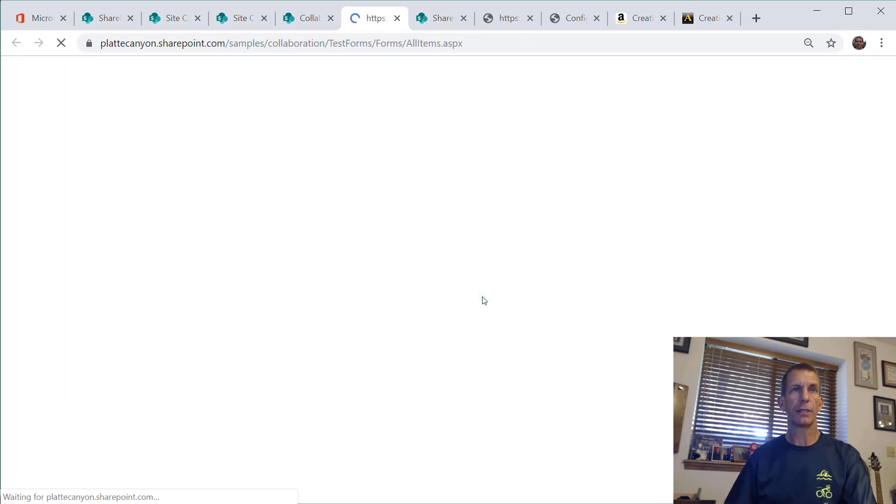